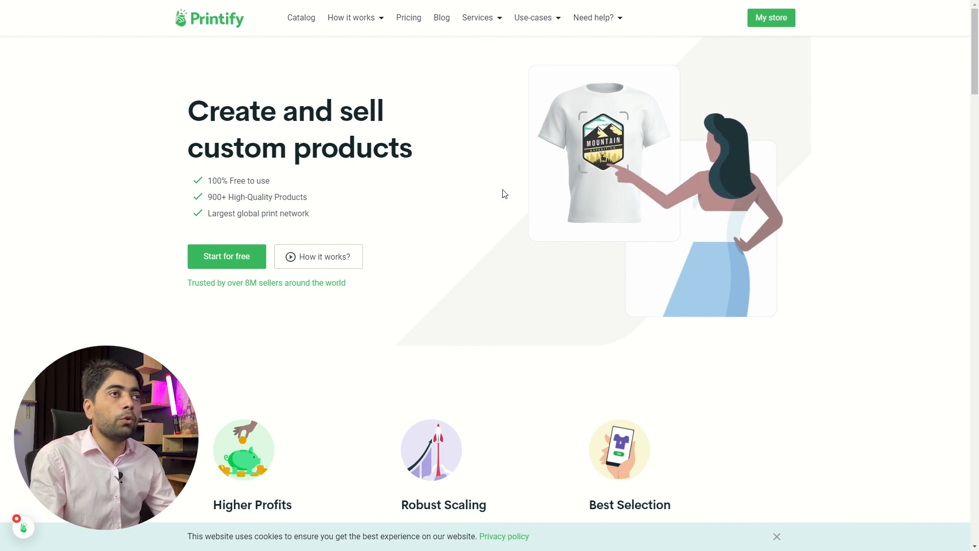
- Open the store's catalog of men's T-shirts and choose the Gildan 64000 Unisex Softstyle T-Shirt
left_click(771, 18)
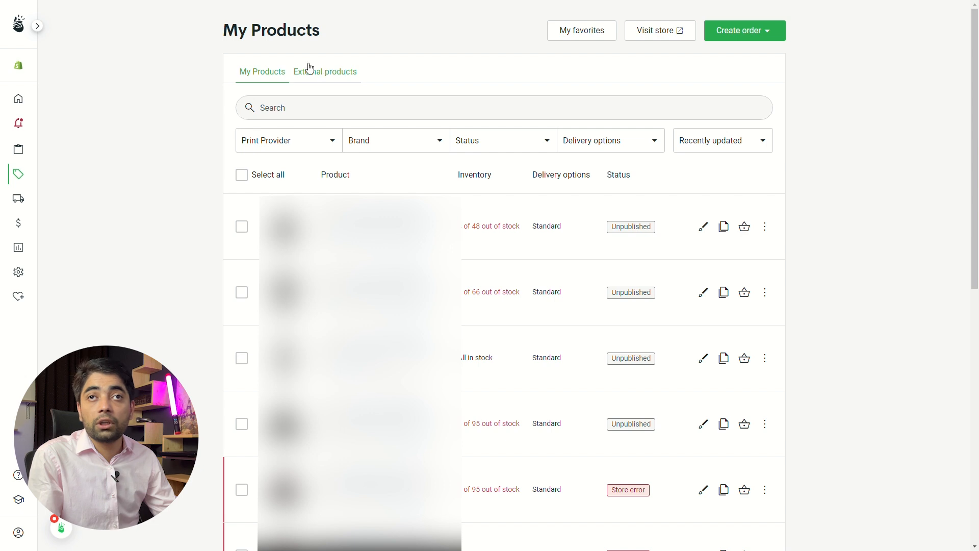
mouse_move(20, 150)
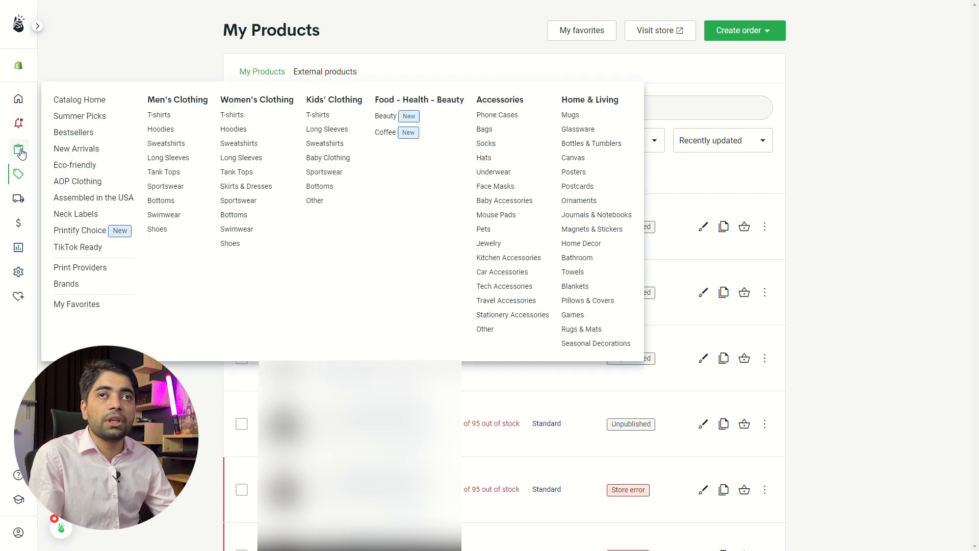
left_click(161, 118)
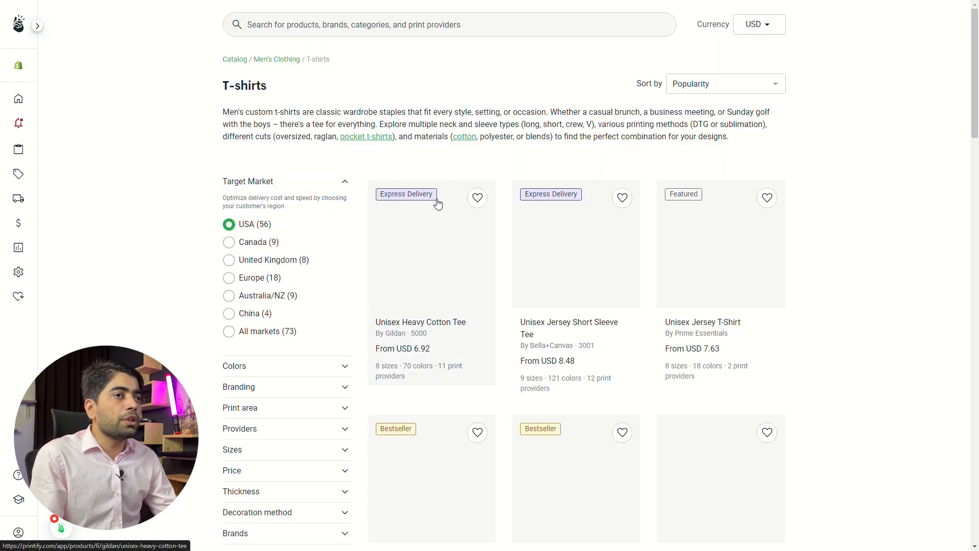
scroll(444, 209, "down", 3)
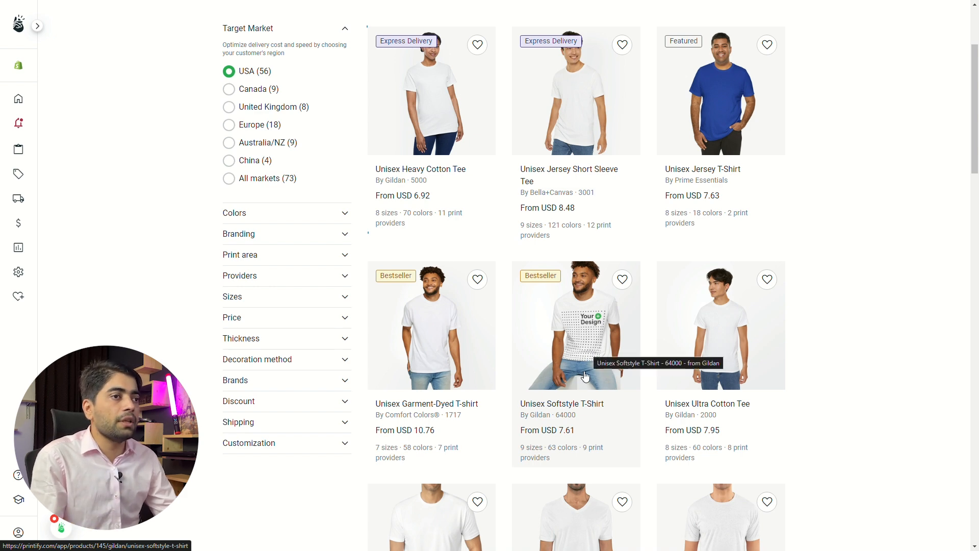
left_click(575, 334)
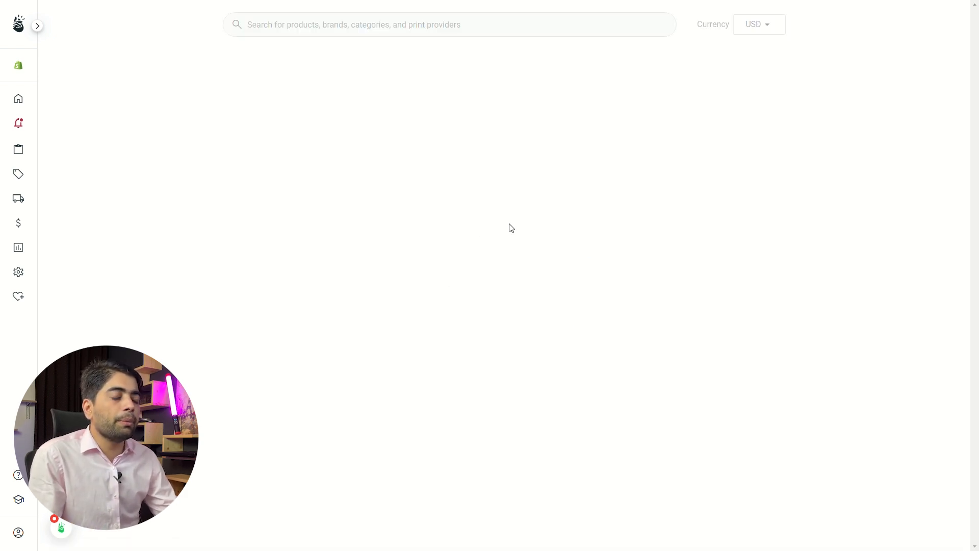
- Start designing with Monster Digital as the print provider and place the Muscle Beach Venice artwork on the shirt's front side
scroll(544, 251, "down", 5)
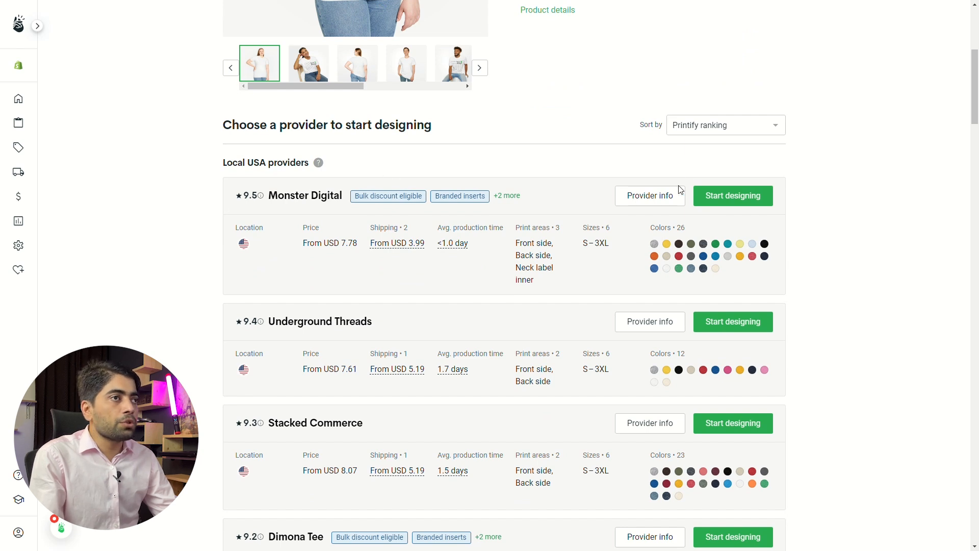
left_click(721, 203)
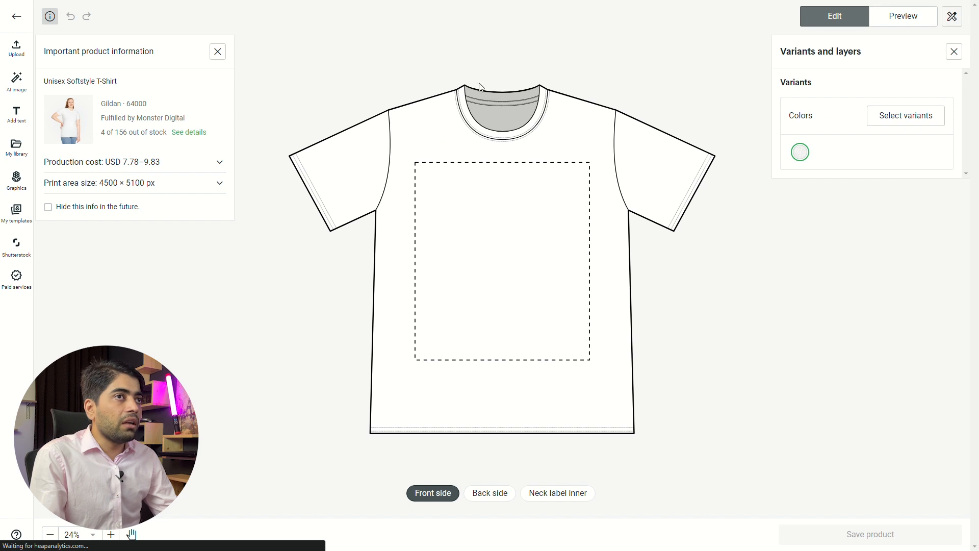
left_click_drag(544, 188, 479, 209)
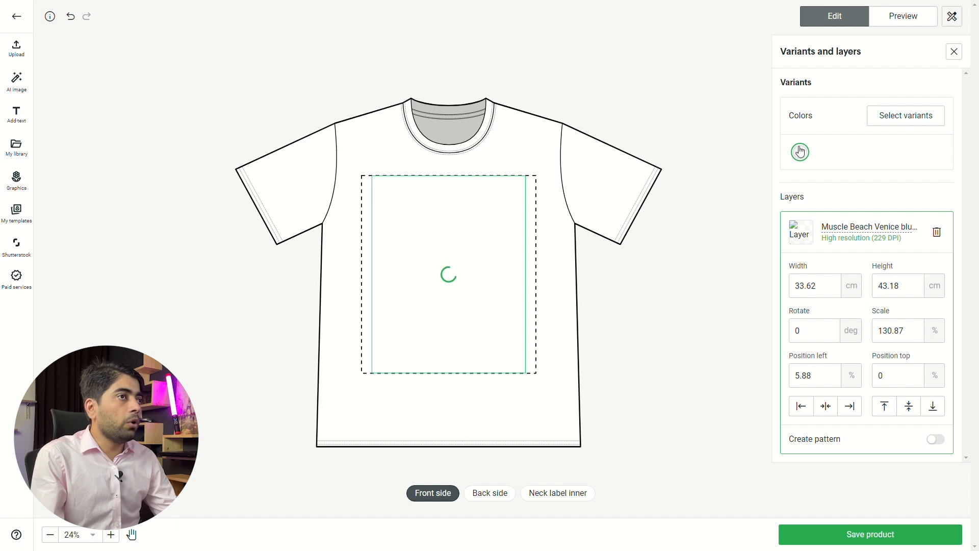
- Replace the White colour variant with Sport Grey in the product's variant selection
left_click(915, 118)
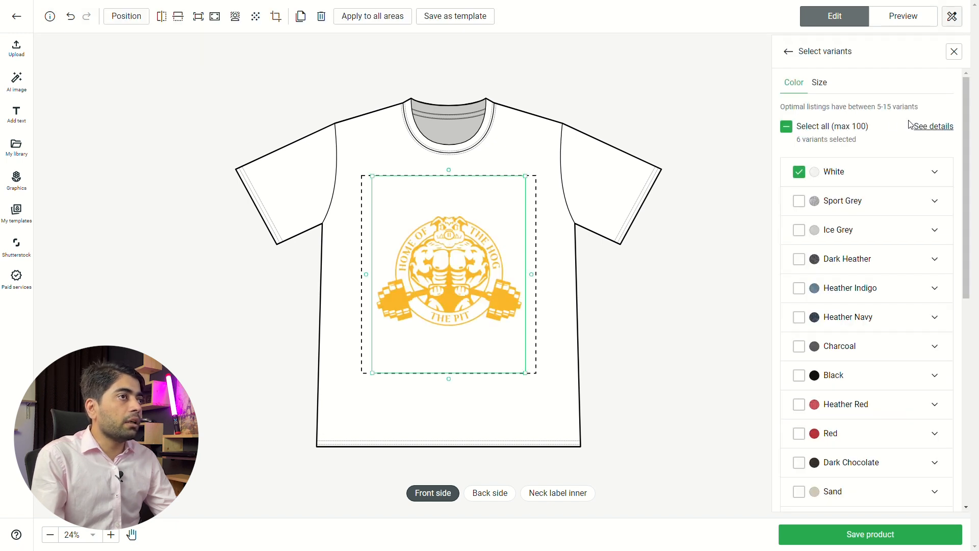
left_click(799, 173)
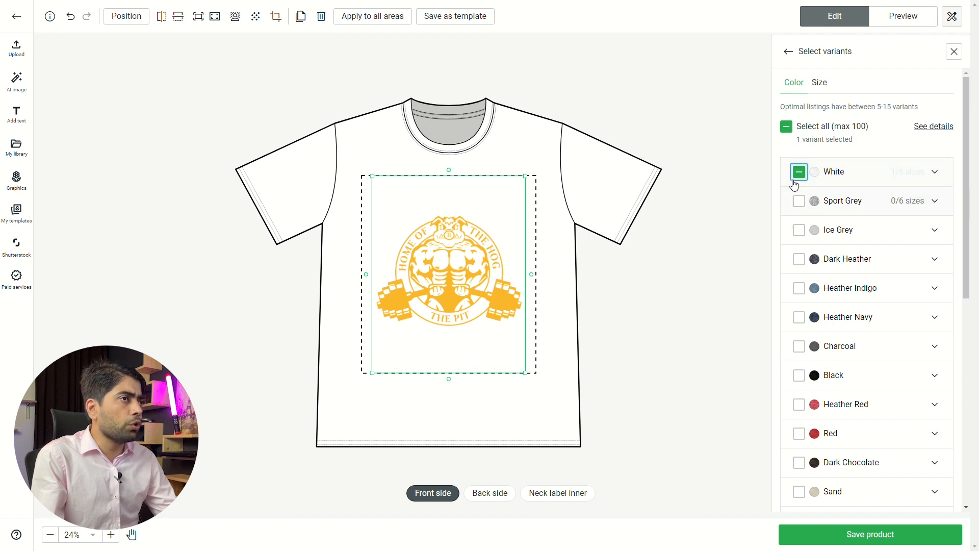
left_click(798, 174)
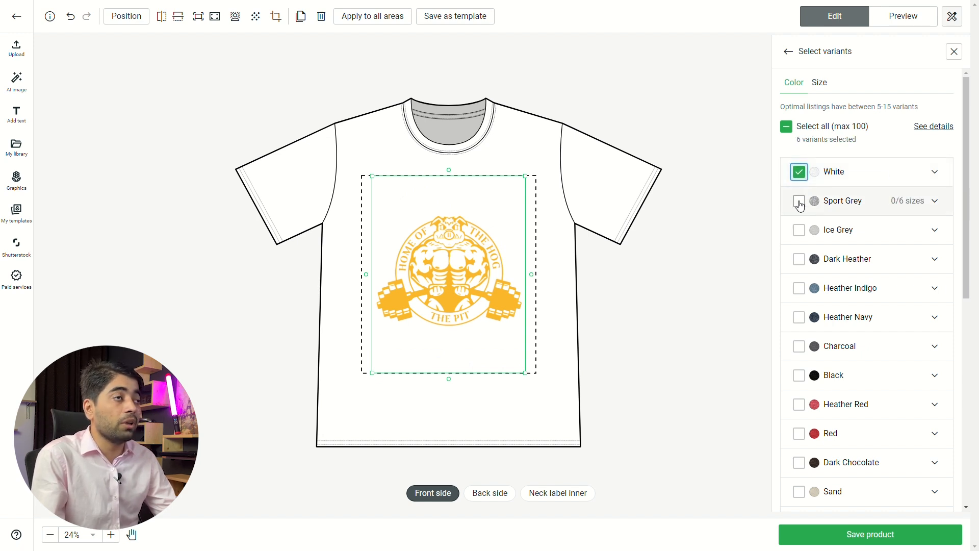
double_click(801, 203)
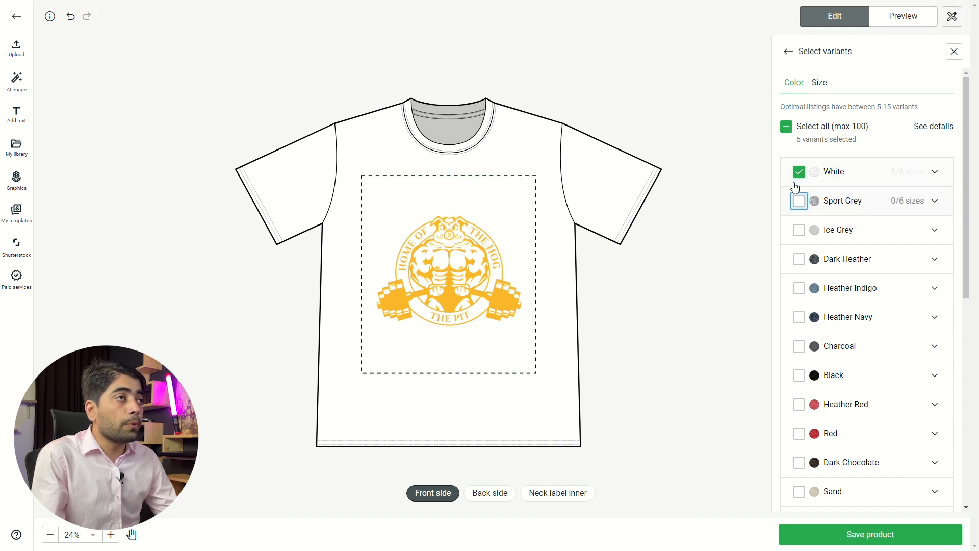
left_click(798, 203)
left_click(799, 203)
left_click(798, 175)
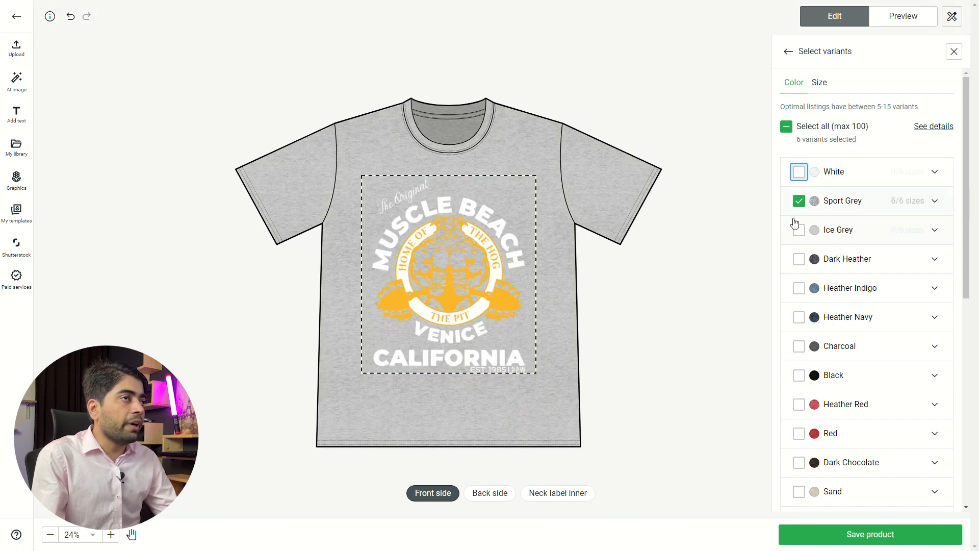
- Add the Black colour variant in all sizes and look through the neighbouring colours
scroll(795, 204, "down", 2)
scroll(793, 192, "down", 2)
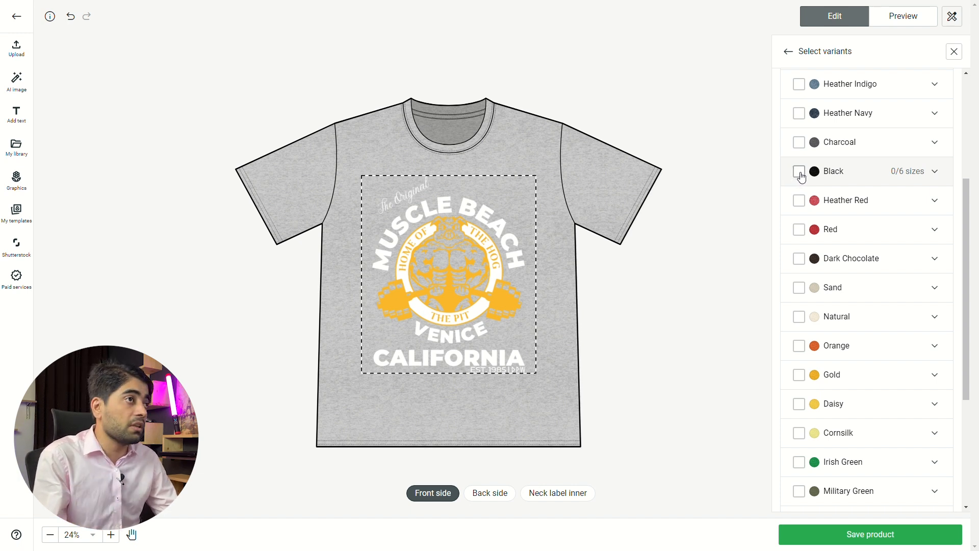
left_click(800, 173)
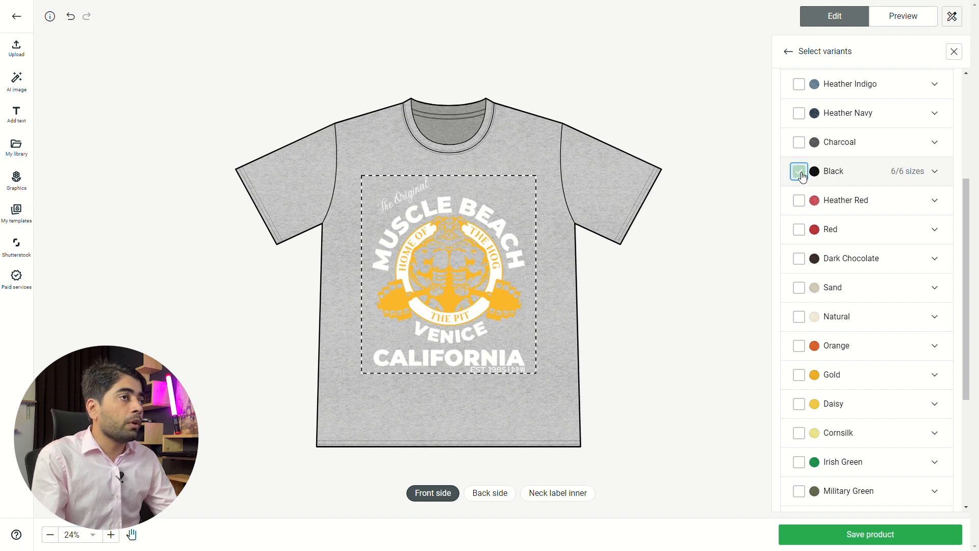
scroll(800, 205, "down", 1)
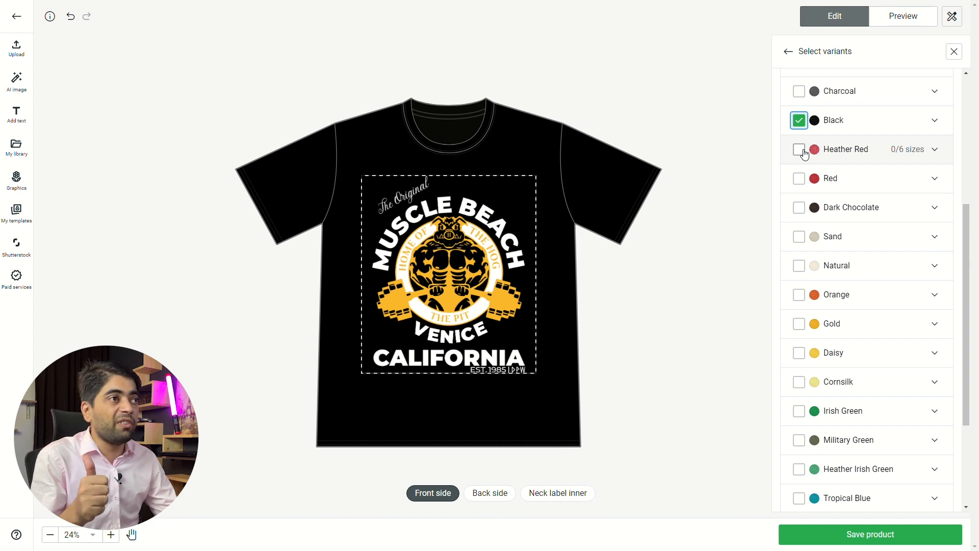
scroll(834, 147, "up", 1)
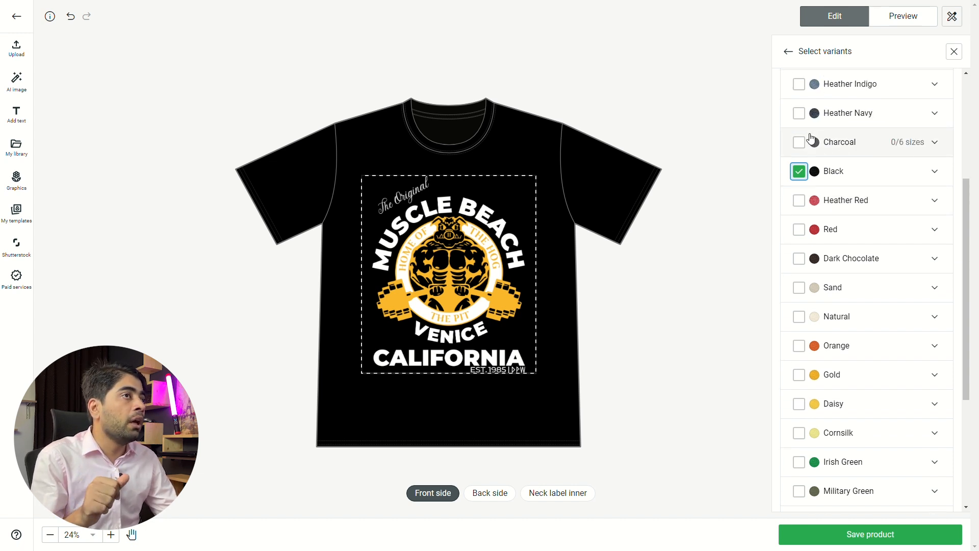
scroll(830, 137, "up", 1)
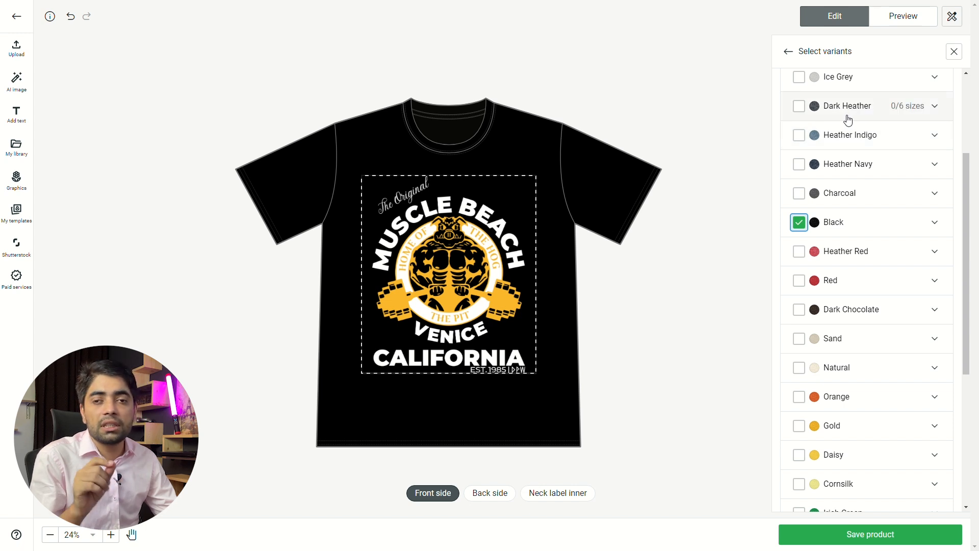
scroll(830, 164, "down", 1)
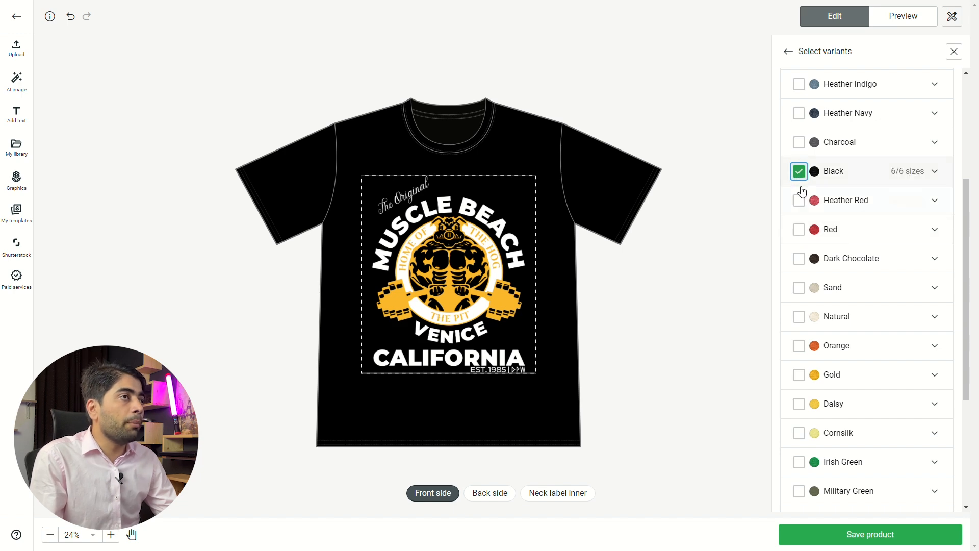
- Add the Red, Orange, Irish Green, Royal and Navy colour variants and return to the variants and layers overview
left_click(802, 230)
scroll(795, 250, "down", 3)
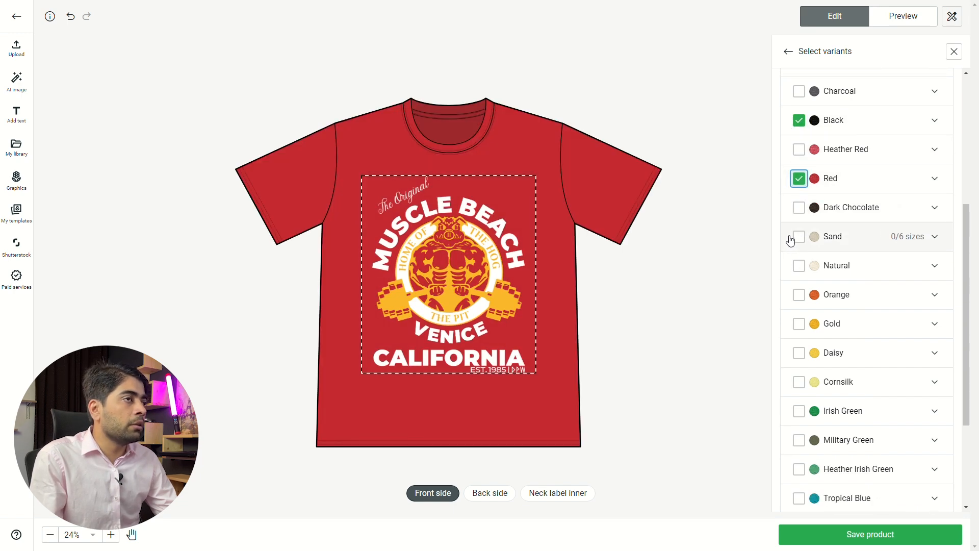
left_click(798, 201)
scroll(800, 219, "down", 1)
left_click(798, 258)
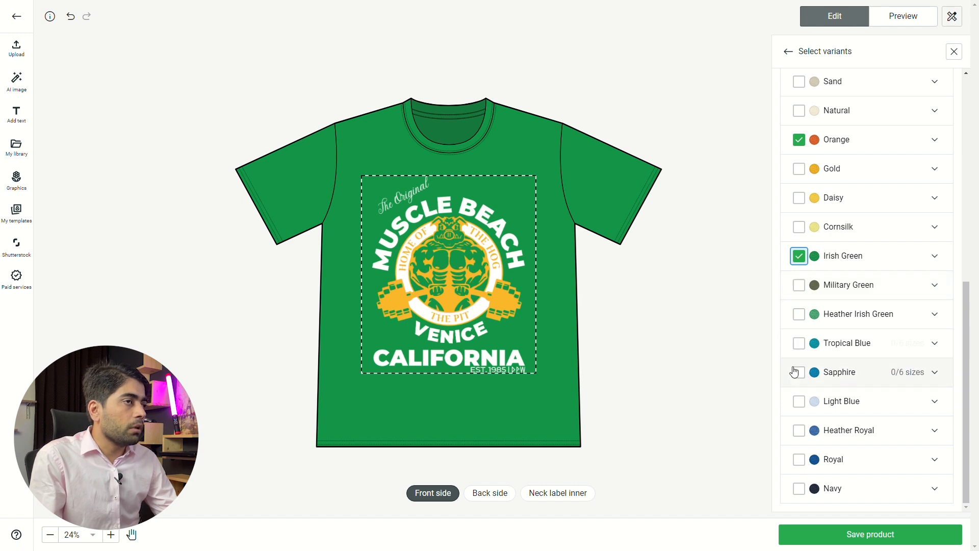
left_click(801, 467)
left_click(799, 488)
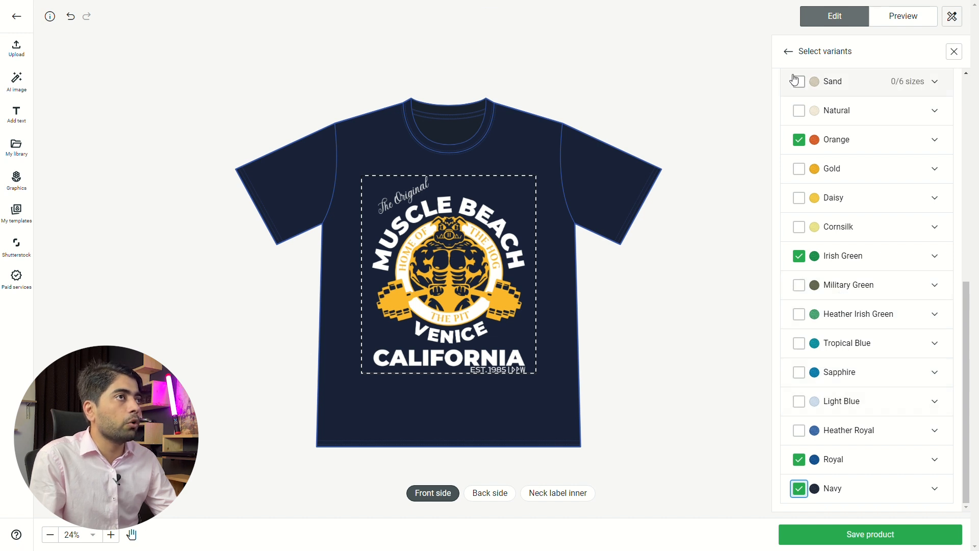
double_click(789, 55)
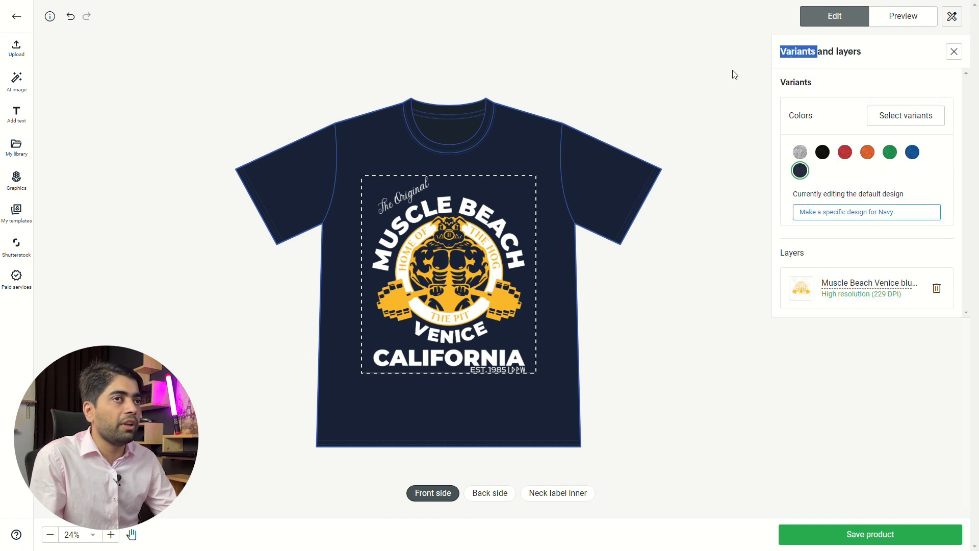
- Preview the artwork on the Sport Grey and Black shirts and inspect its upper edge against the print area
left_click(800, 152)
left_click(823, 152)
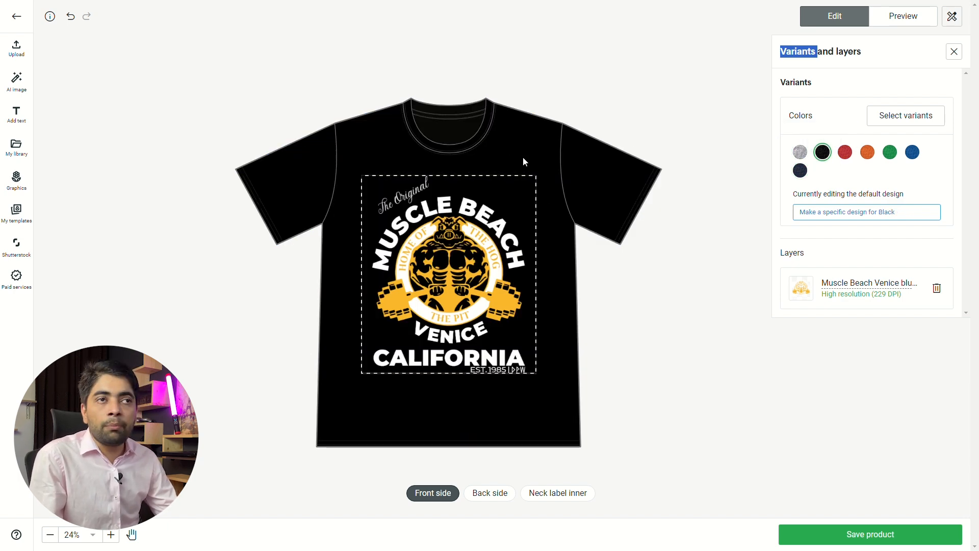
left_click(413, 260)
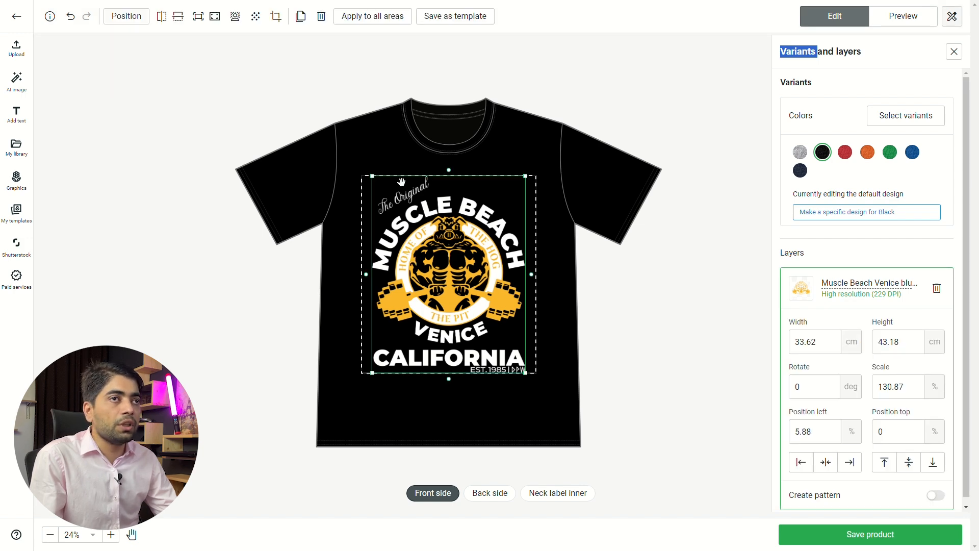
scroll(399, 171, "up", 10)
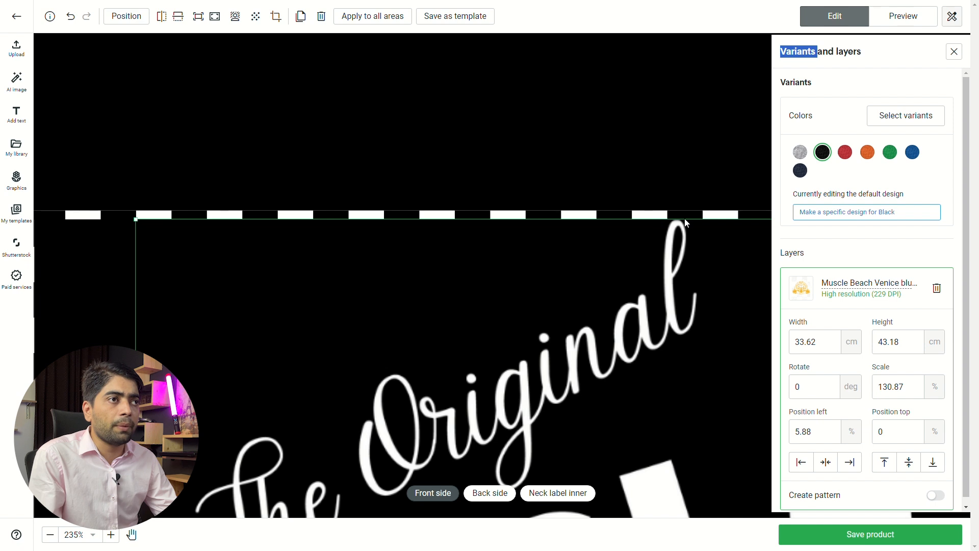
scroll(910, 306, "down", 1)
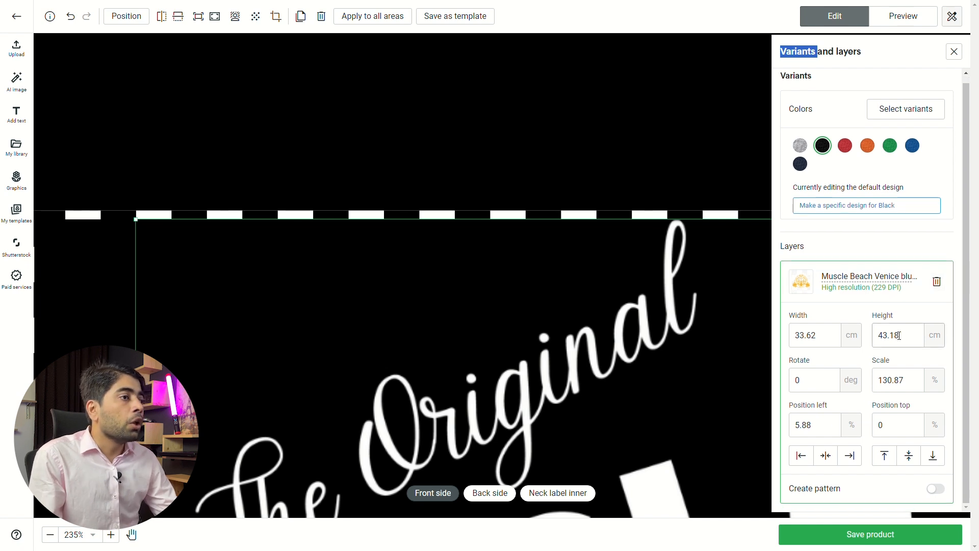
- Set the artwork layer's scale to 129% and deselect it to check the fit inside the print area
left_click(894, 385)
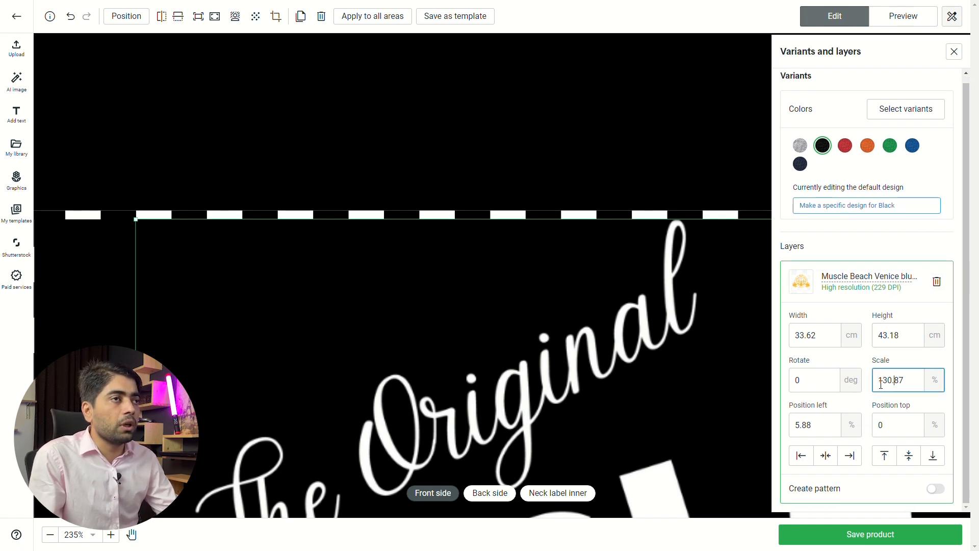
key("Delete")
key("Delete")
key("Delete")
key("BackSpace")
type("9")
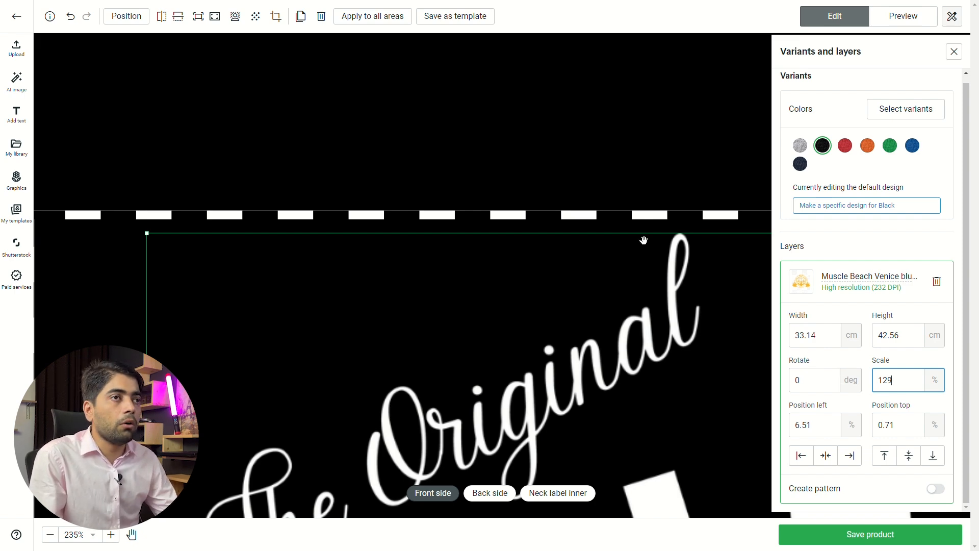
left_click(520, 171)
scroll(482, 237, "down", 1)
left_click_drag(618, 216, 455, 196)
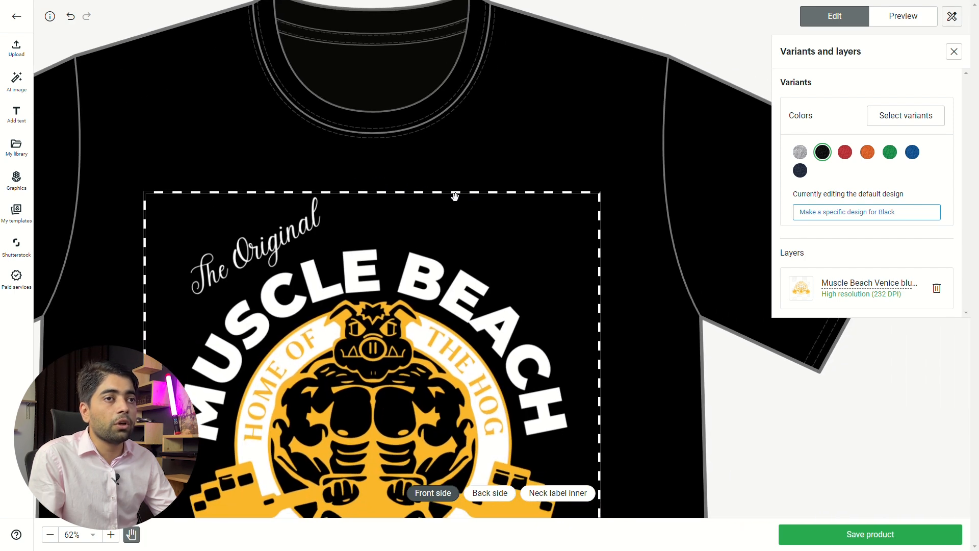
- Reduce the artwork's scale to 120% and move it up to about 1.15% from the print area's top edge
left_click(402, 269)
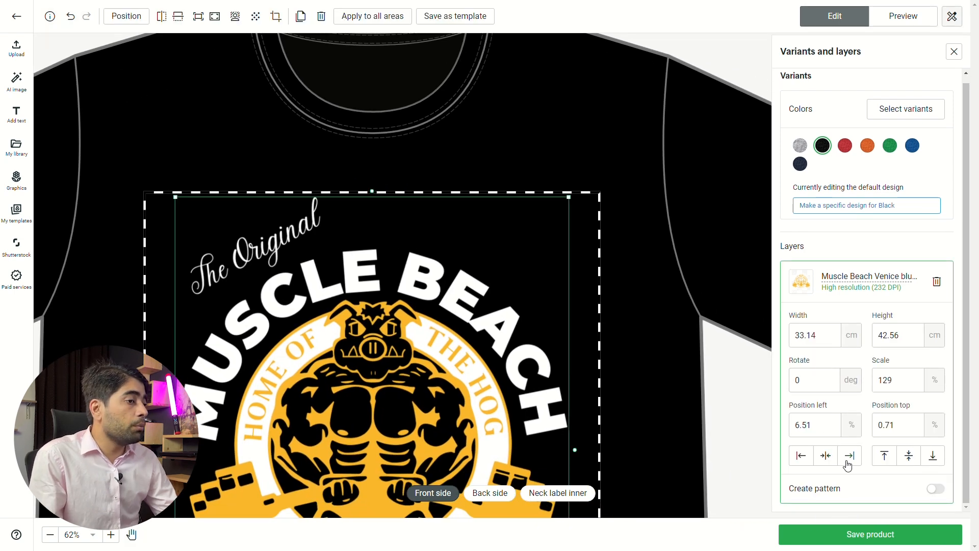
scroll(527, 227, "down", 4)
scroll(502, 213, "down", 1)
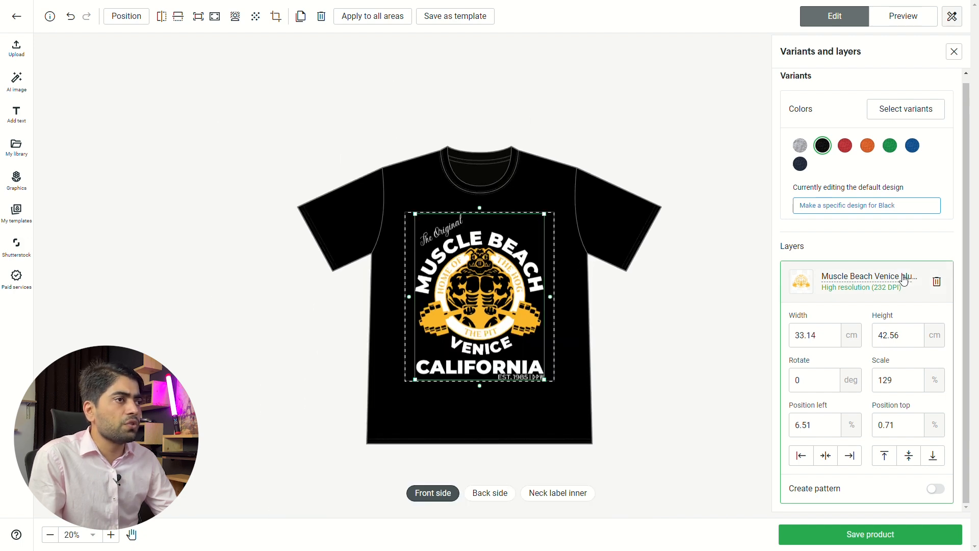
left_click(892, 380)
key("Down")
key("Down")
key("Down")
key("Down")
key("Down")
key("Down")
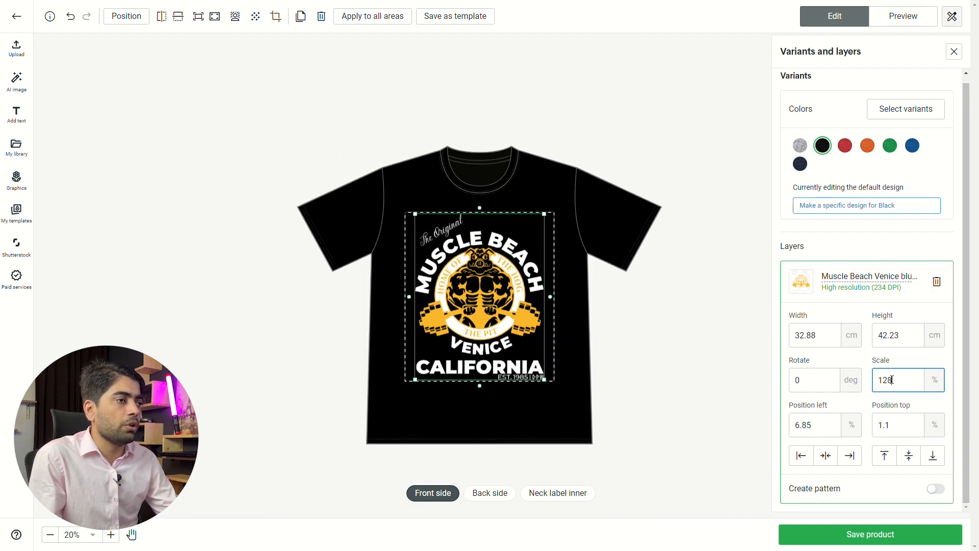
key("Down")
key("Down")
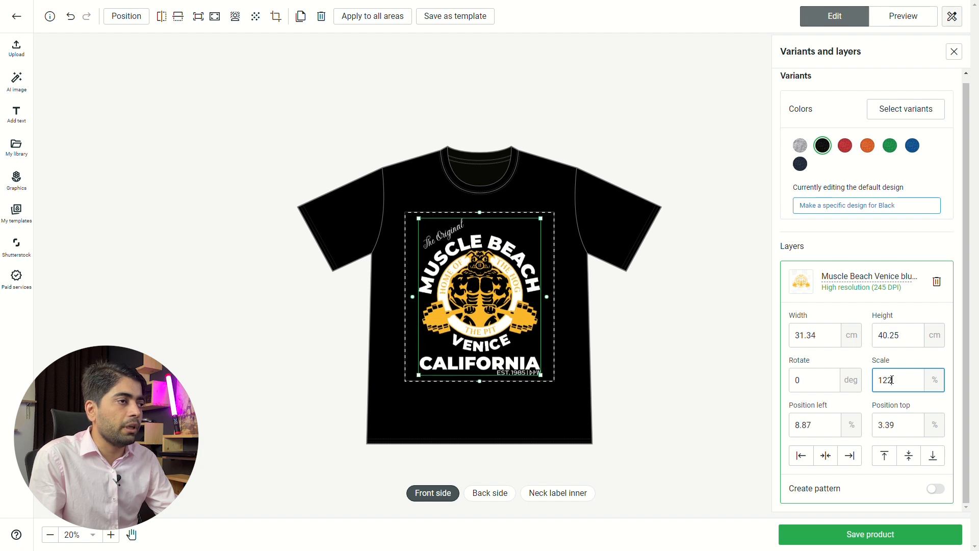
key("Down")
left_click_drag(473, 256, 472, 251)
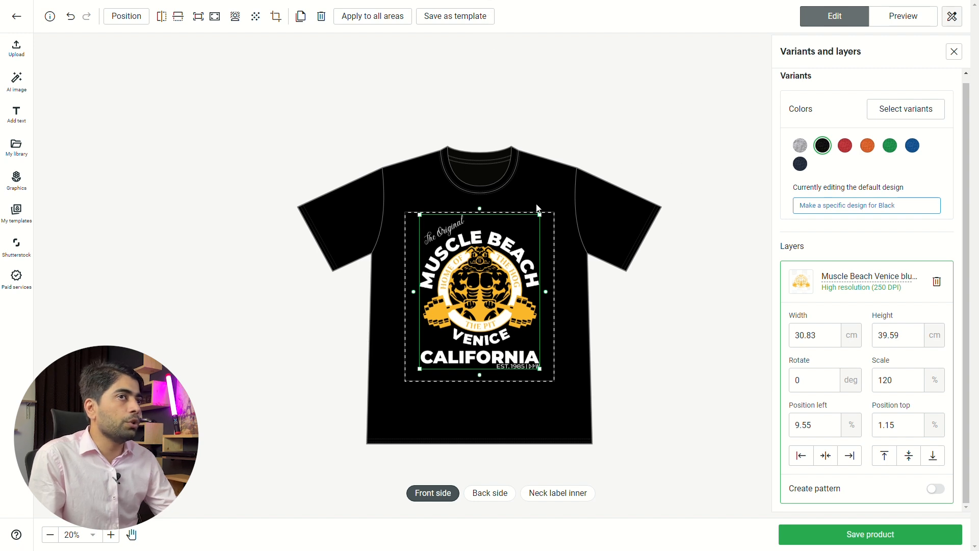
- Preview the black shirt's mockups, checking the front, folded, Person 1 Front and Person 2 Front views before returning to the front
scroll(828, 84, "up", 1)
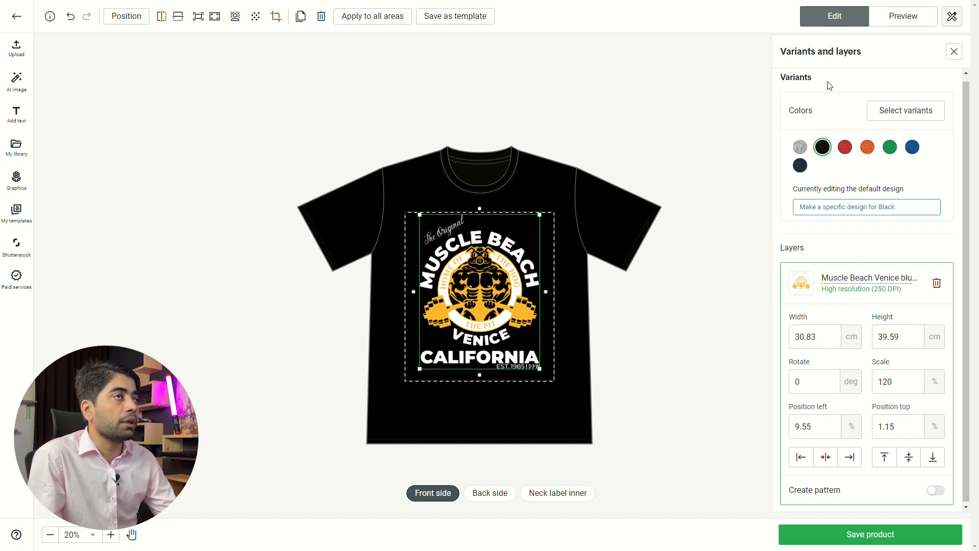
left_click(895, 17)
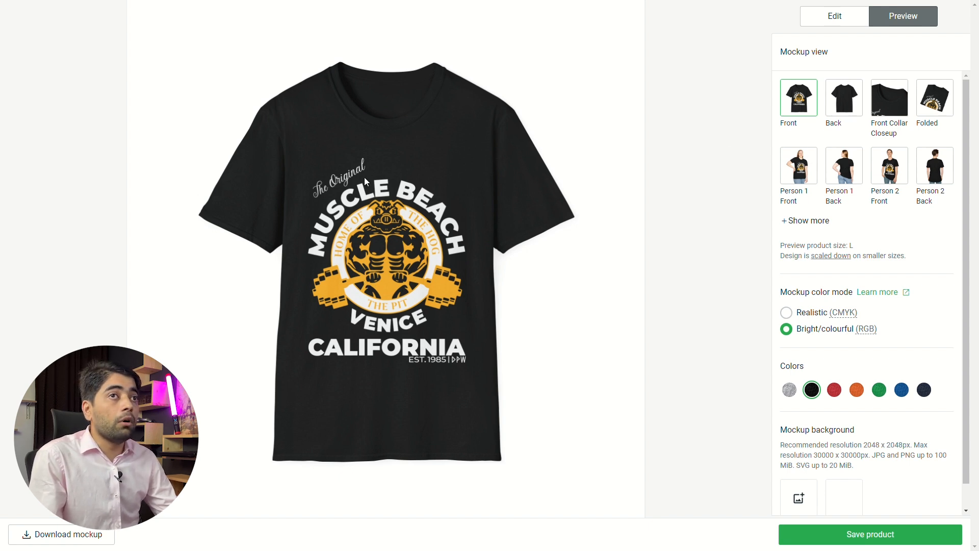
scroll(929, 160, "down", 1)
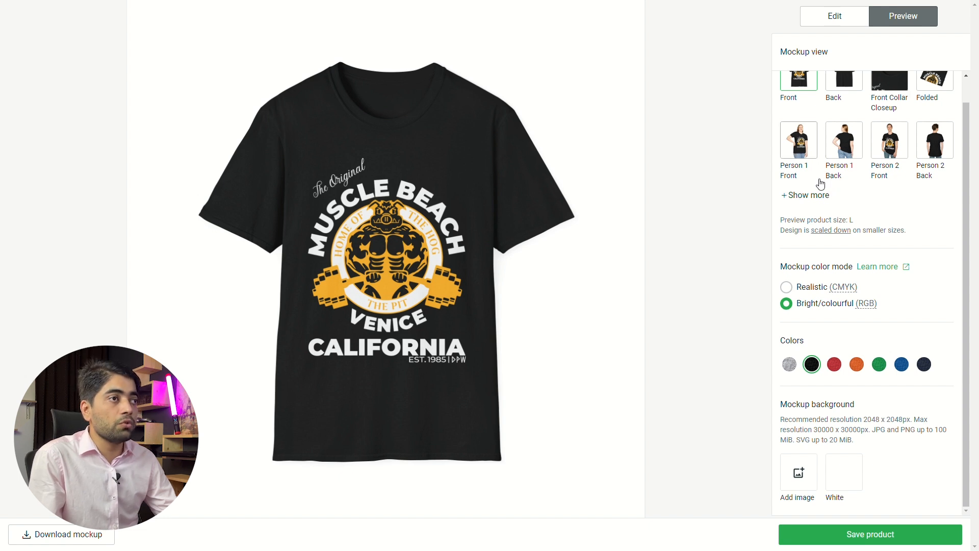
scroll(829, 209, "up", 1)
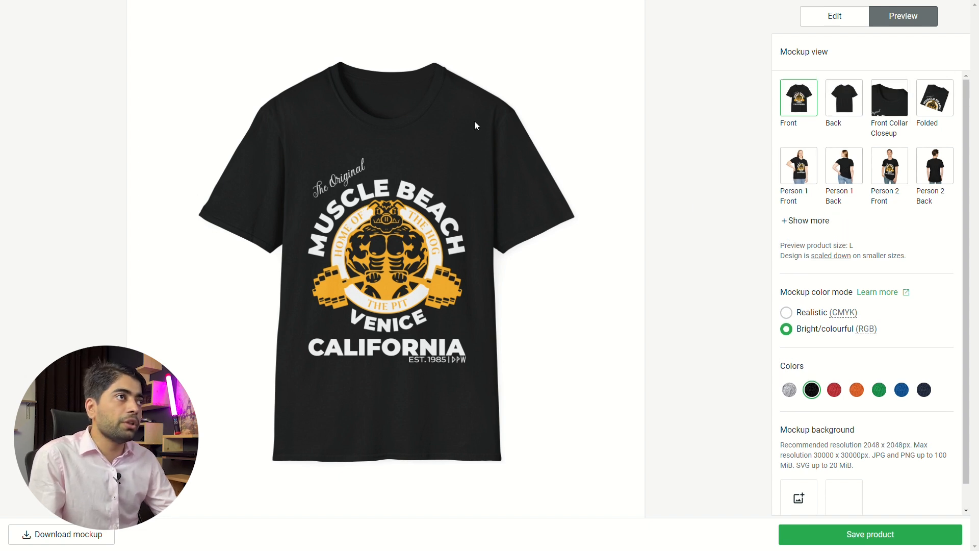
left_click(924, 110)
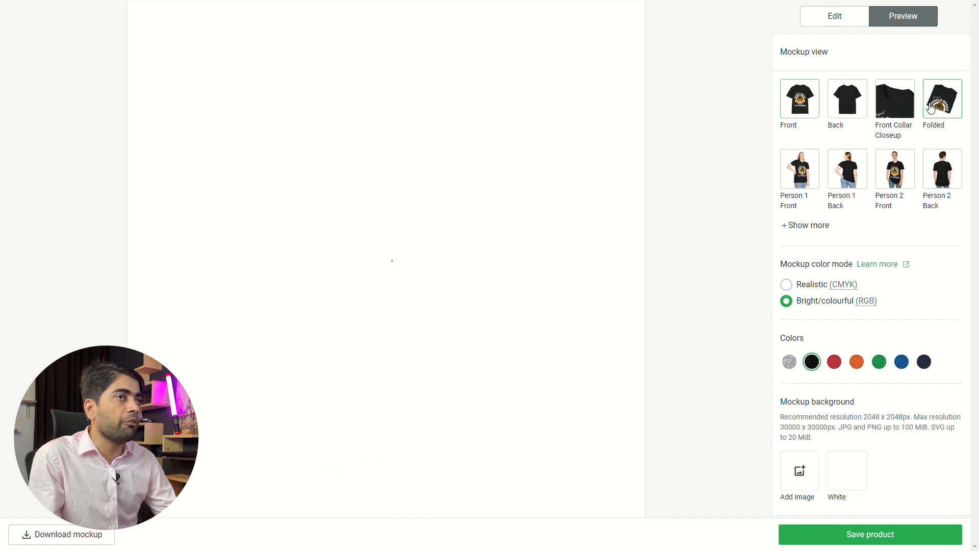
left_click(798, 104)
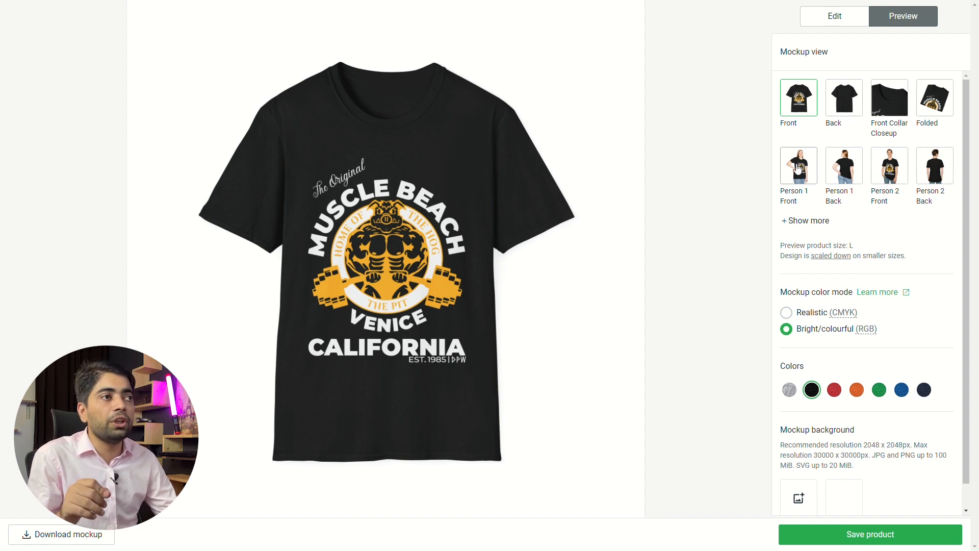
left_click(799, 168)
left_click(894, 176)
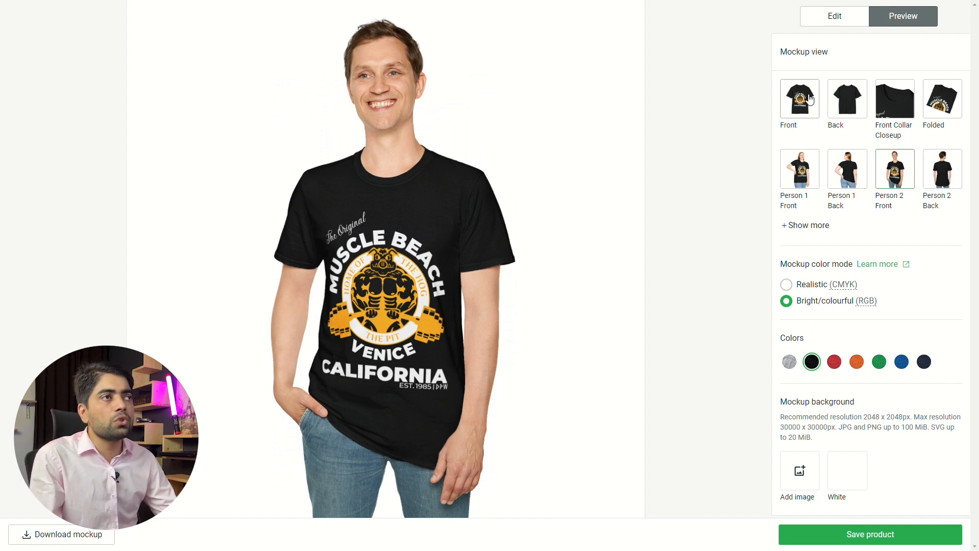
left_click(807, 104)
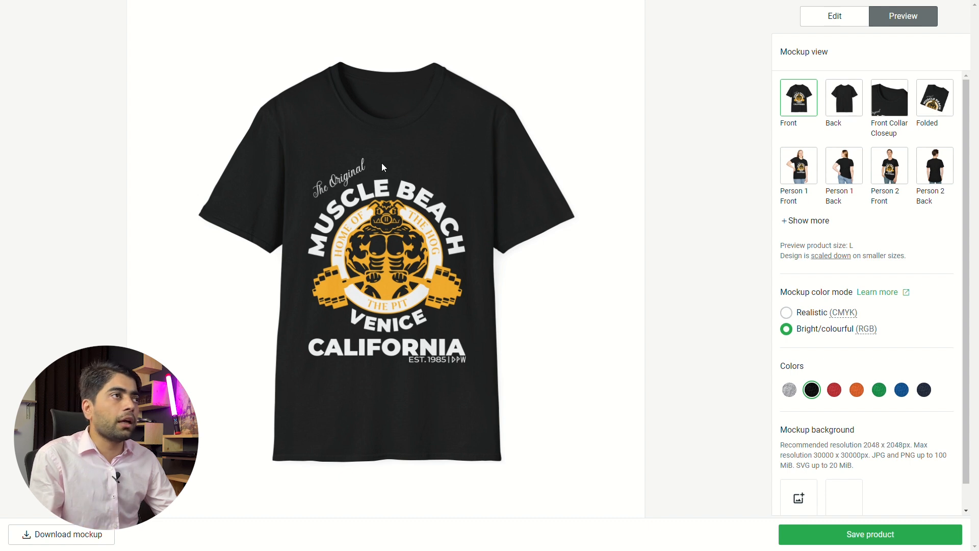
- Compare the black shirt's folded mockup with its front mockup, ending on the front view
left_click(935, 97)
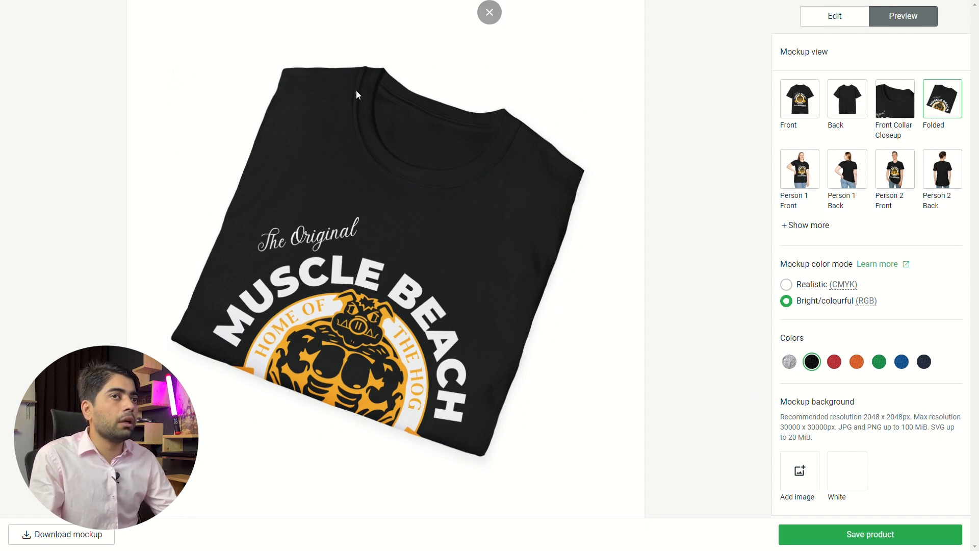
left_click(820, 536)
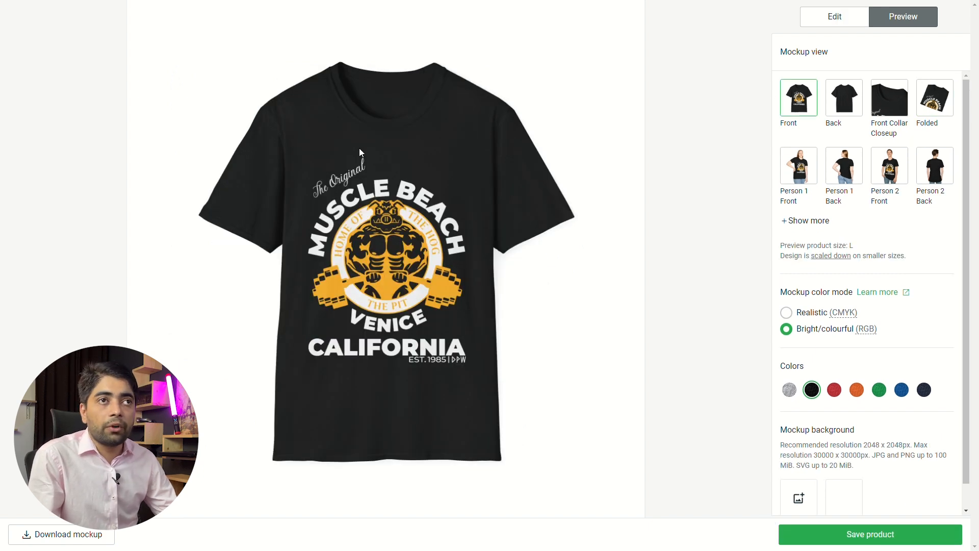
left_click(934, 99)
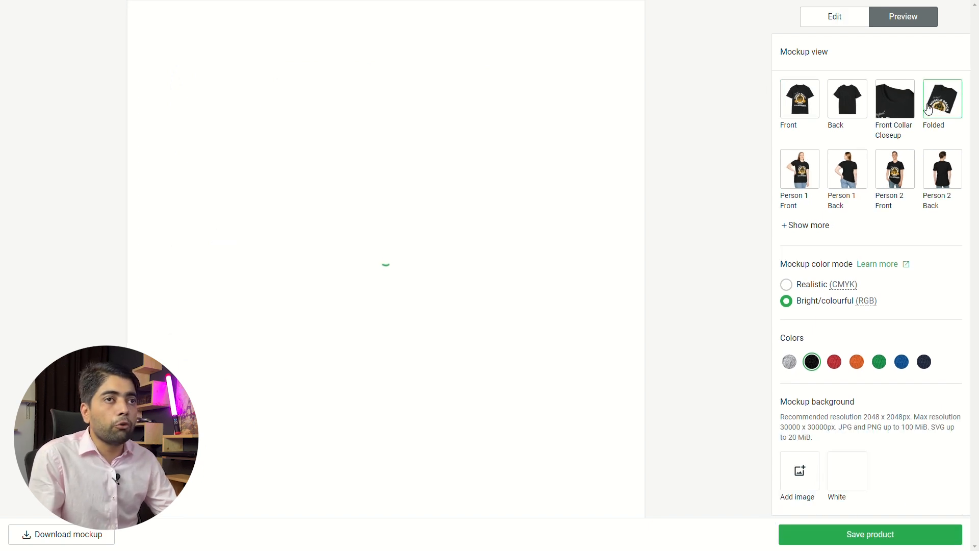
left_click(807, 106)
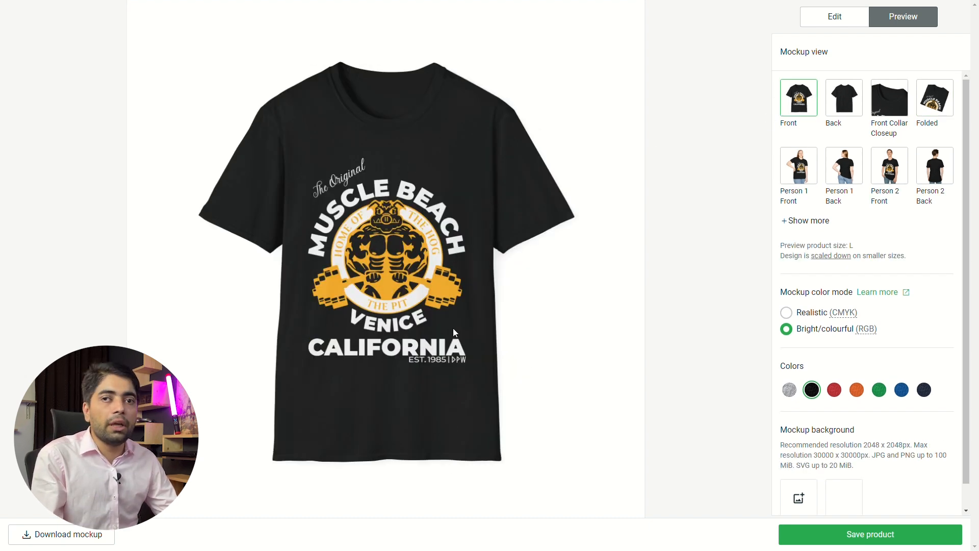
- Switch to the Test Design folder in File Explorer and show its contents as large thumbnails, checking the artwork file
key("alt+Tab")
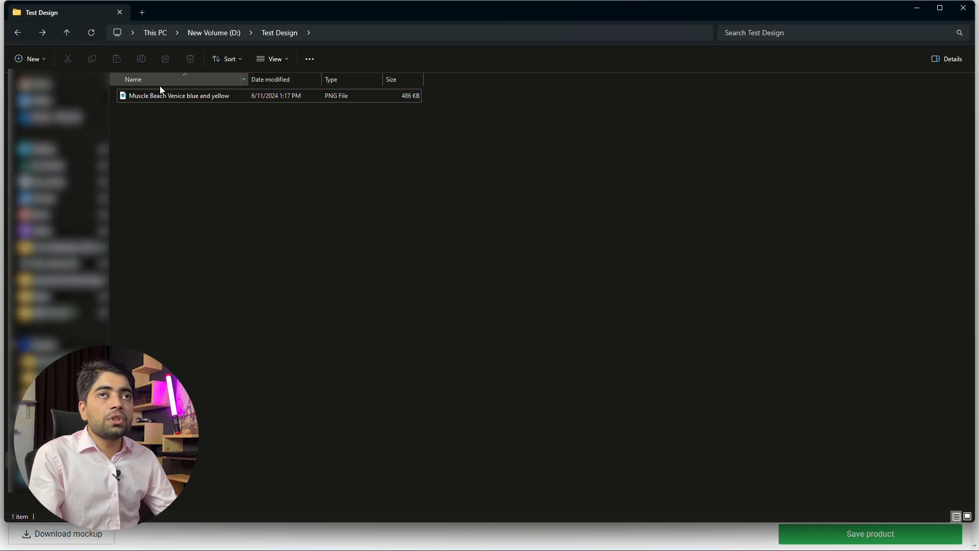
left_click(967, 516)
left_click(132, 114)
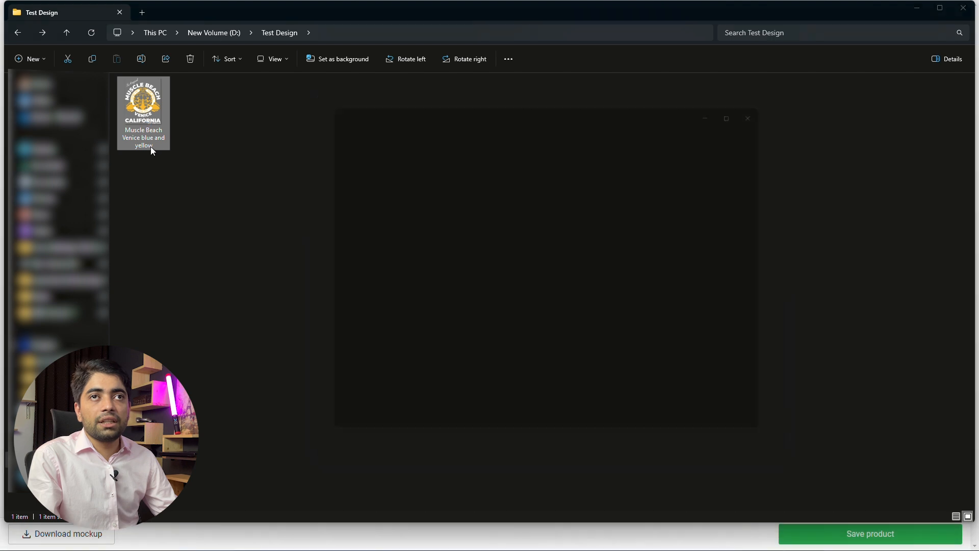
key("Escape")
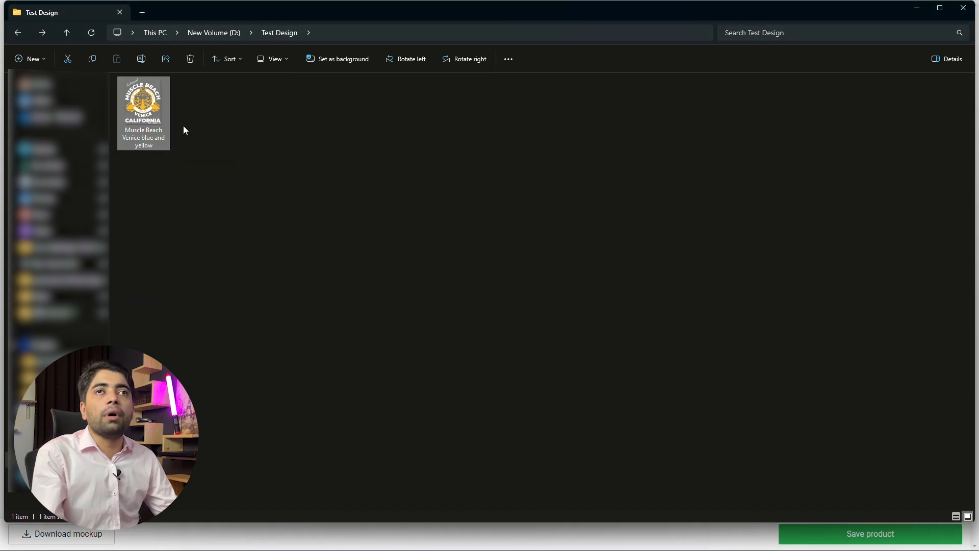
- Create a folder named "Muscle Beach Venice blue and yellow" in Test Design, move the artwork PNG into it and open the folder
left_click(146, 136)
key("ctrl+c")
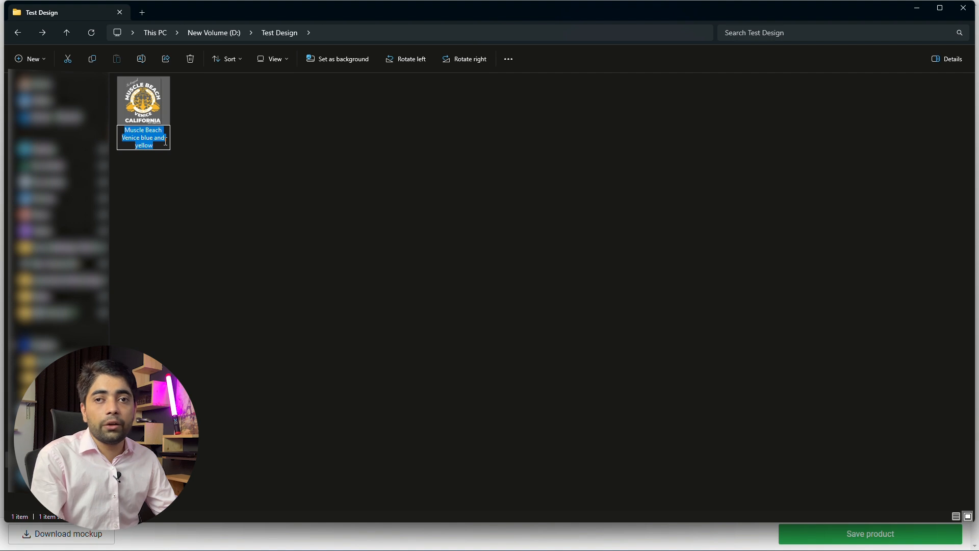
key("Escape")
left_click(350, 255)
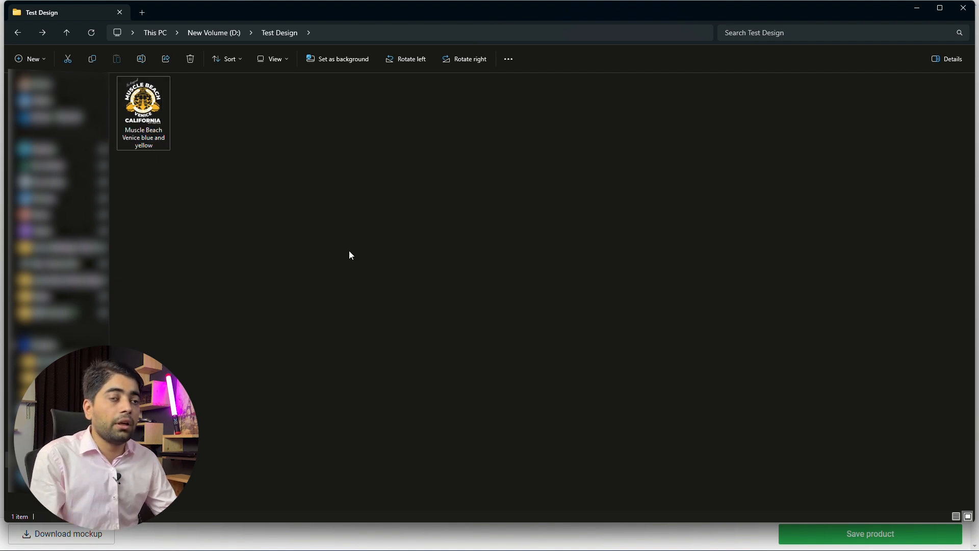
key("ctrl+shift+n")
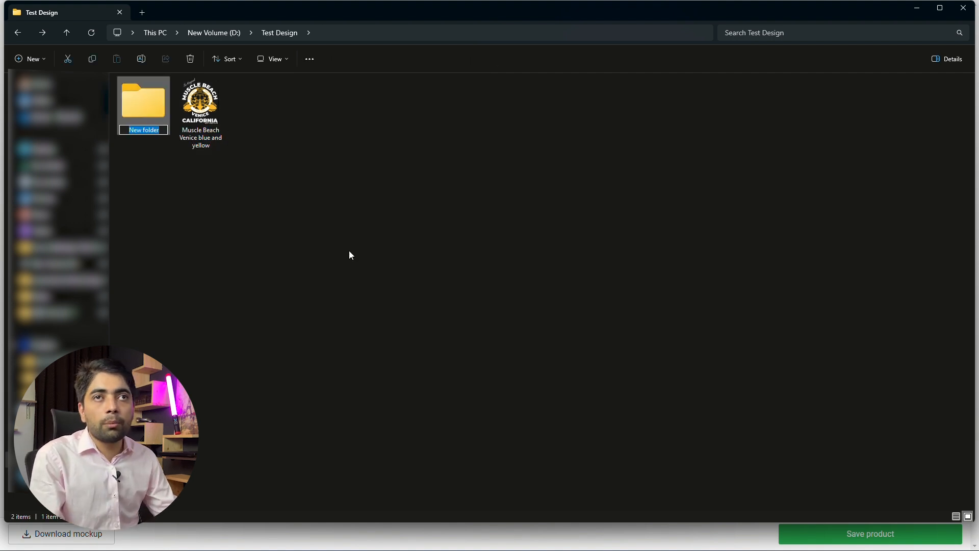
key("ctrl+v")
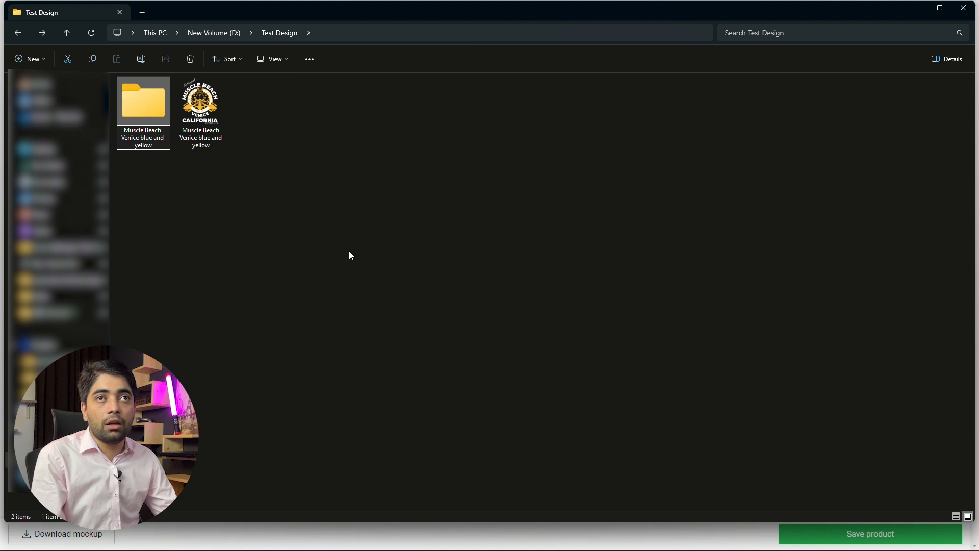
key("Return")
left_click_drag(200, 102, 143, 104)
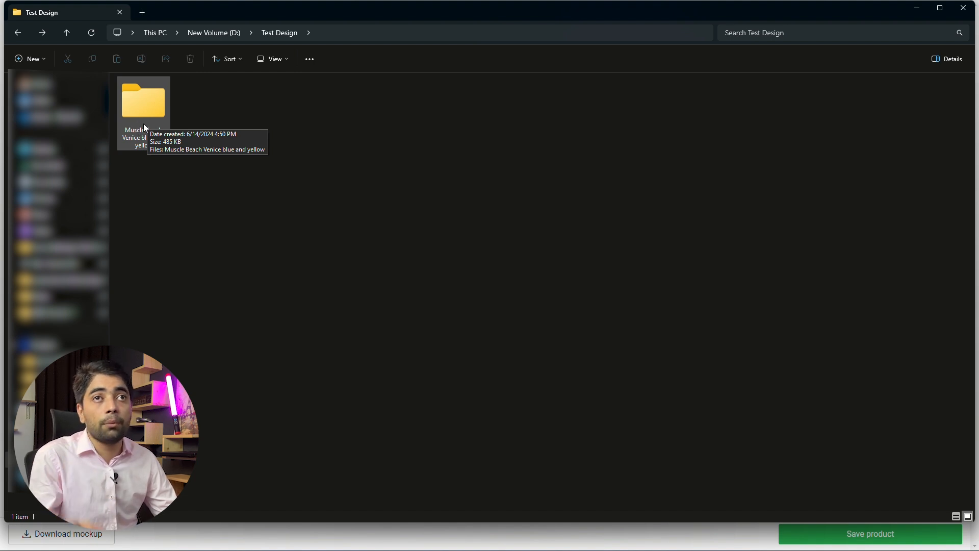
double_click(145, 125)
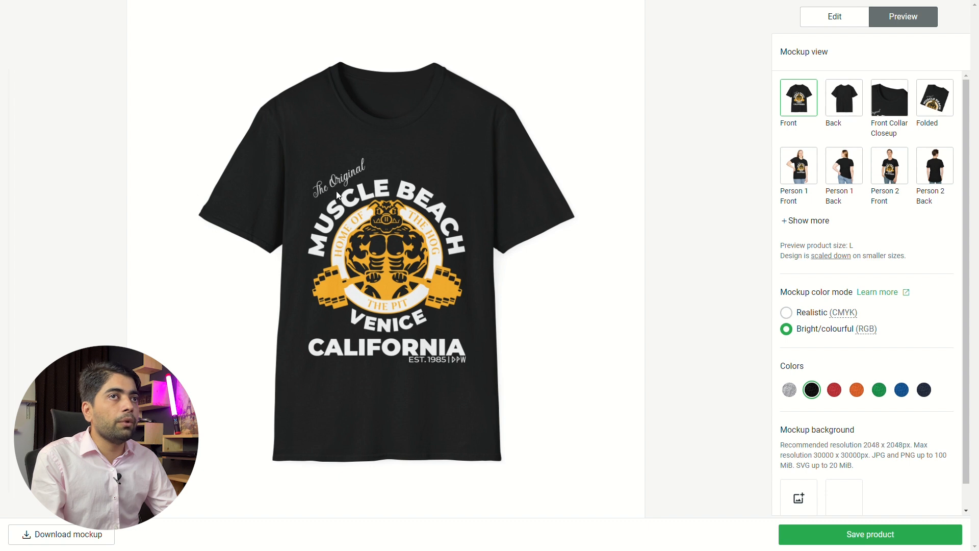
- Back in Printify, download the front and folded mockups of the black shirt
left_click(112, 538)
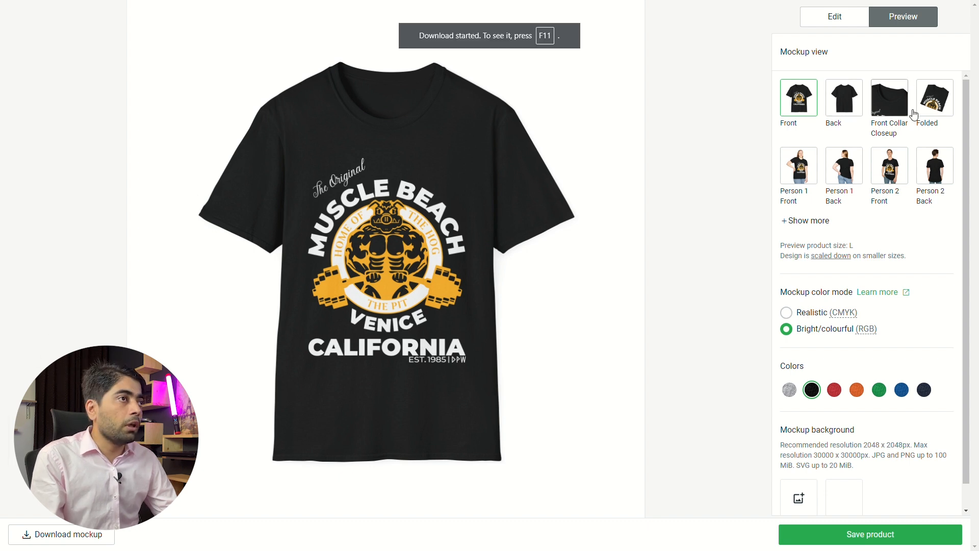
left_click(945, 107)
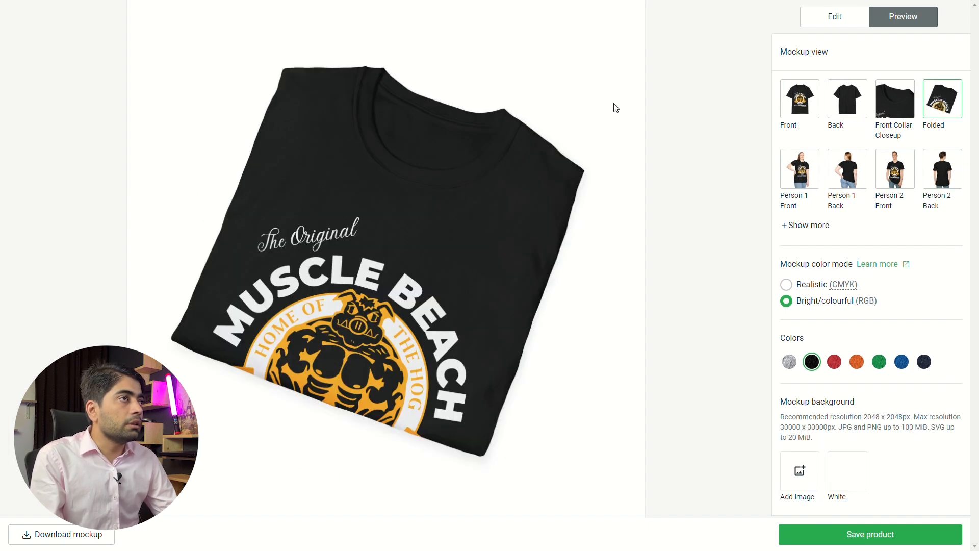
left_click(38, 534)
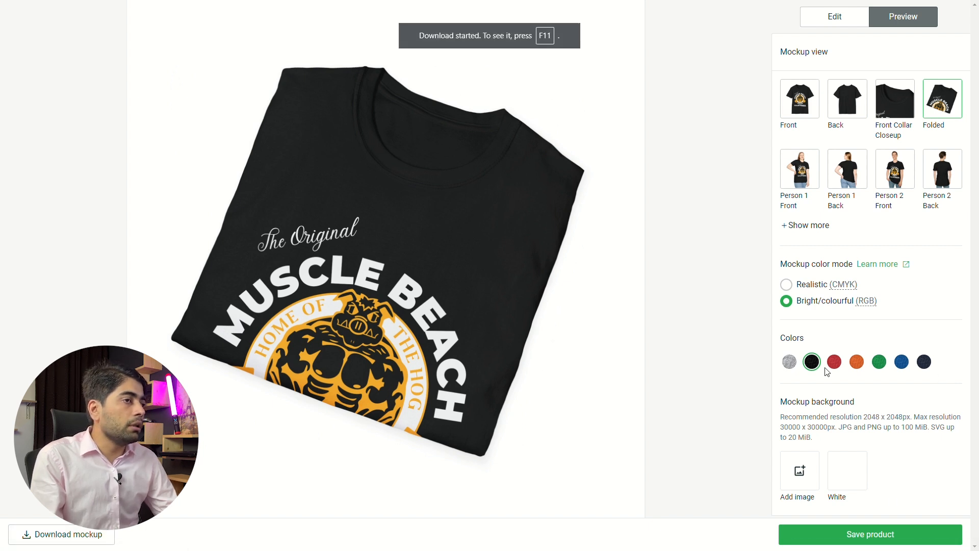
- Download the front and folded mockups of the Sport Grey shirt and switch the mockup colour to Red
left_click(789, 361)
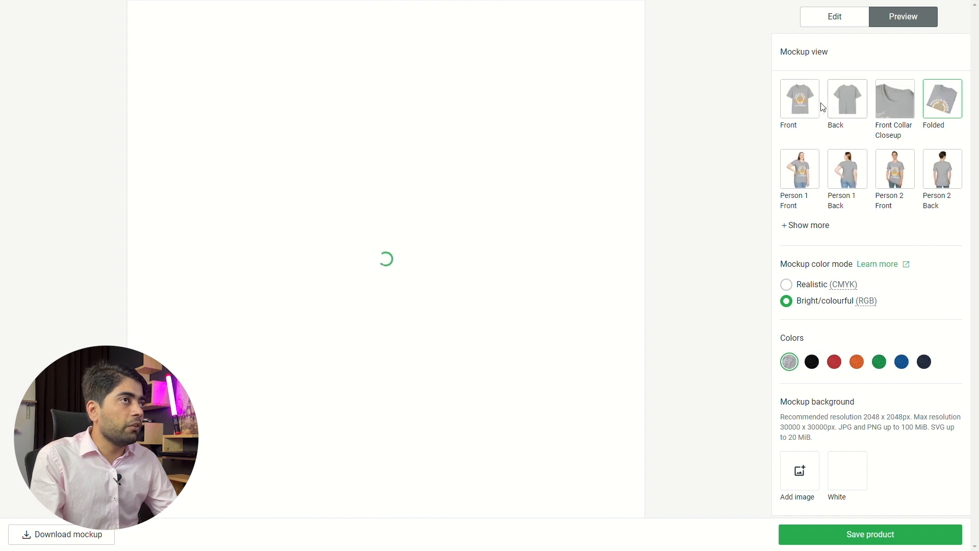
left_click(806, 107)
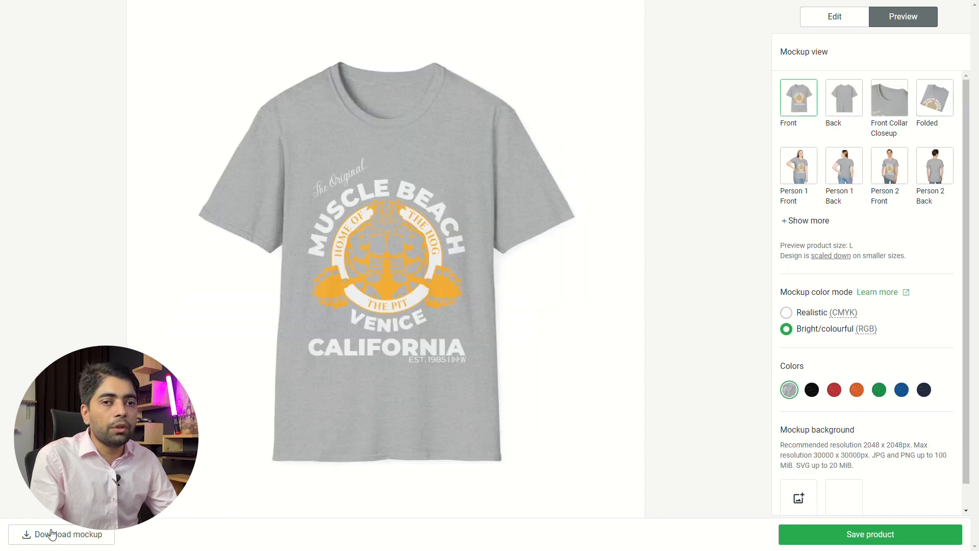
left_click(51, 534)
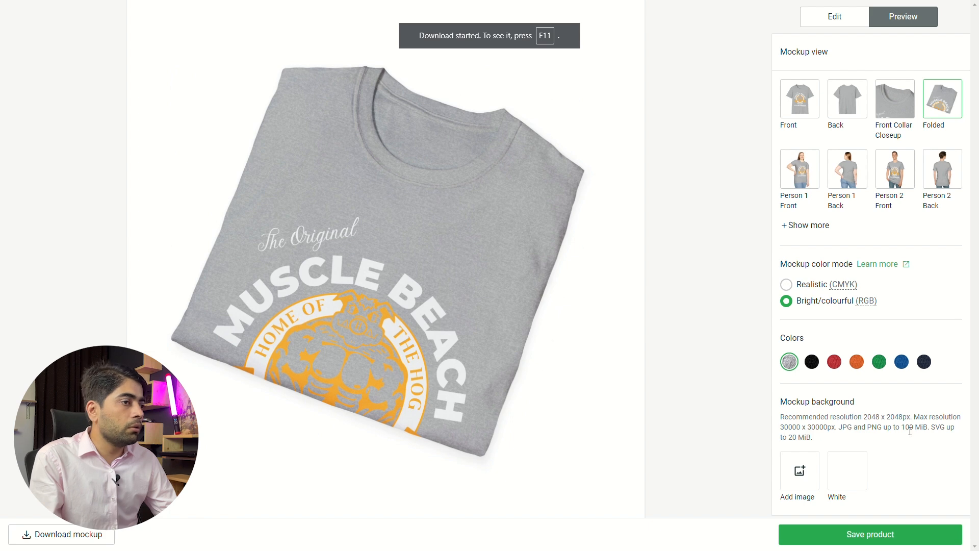
left_click(834, 363)
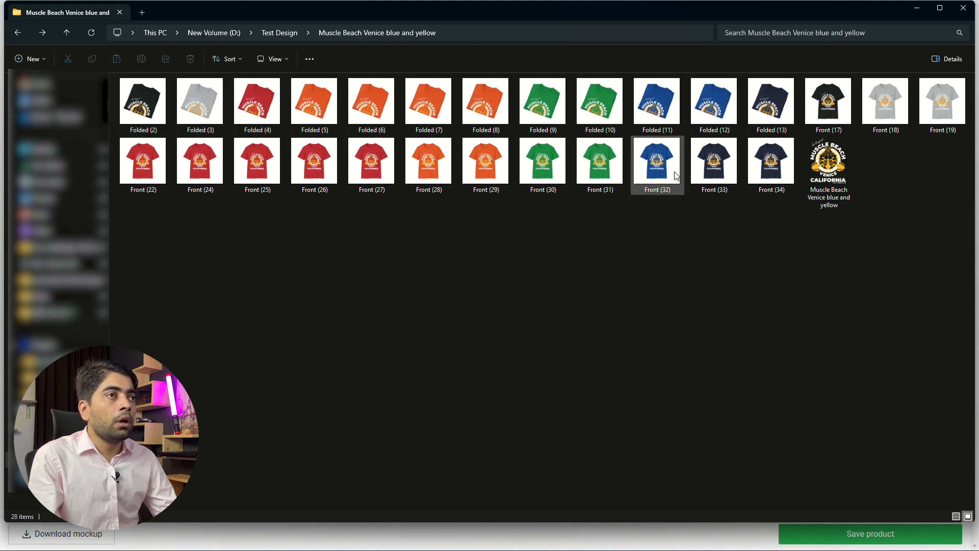
- In the "Muscle Beach Venice blue and yellow" folder, rename the black folded mockup image as "Black Folded (2)"
left_click(141, 130)
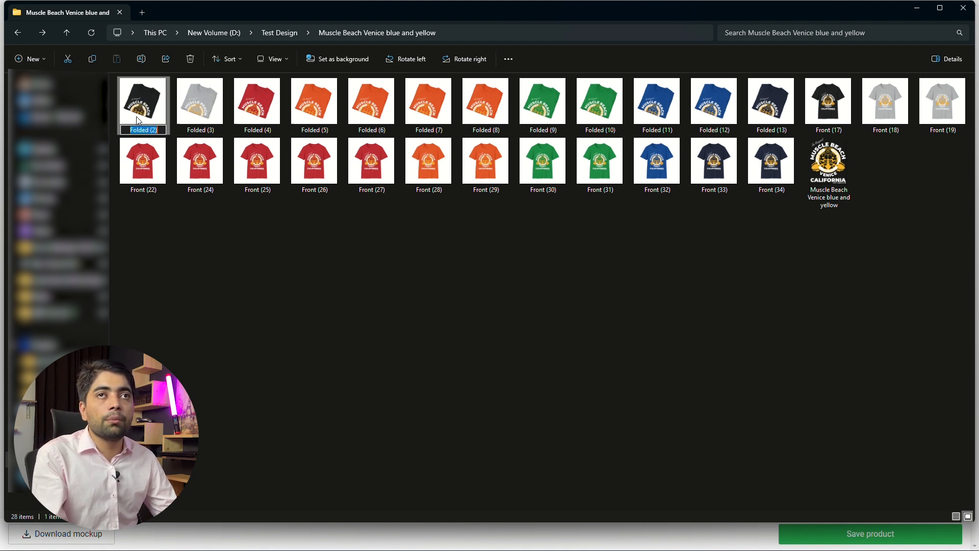
key("Left")
key("Left")
key("Left")
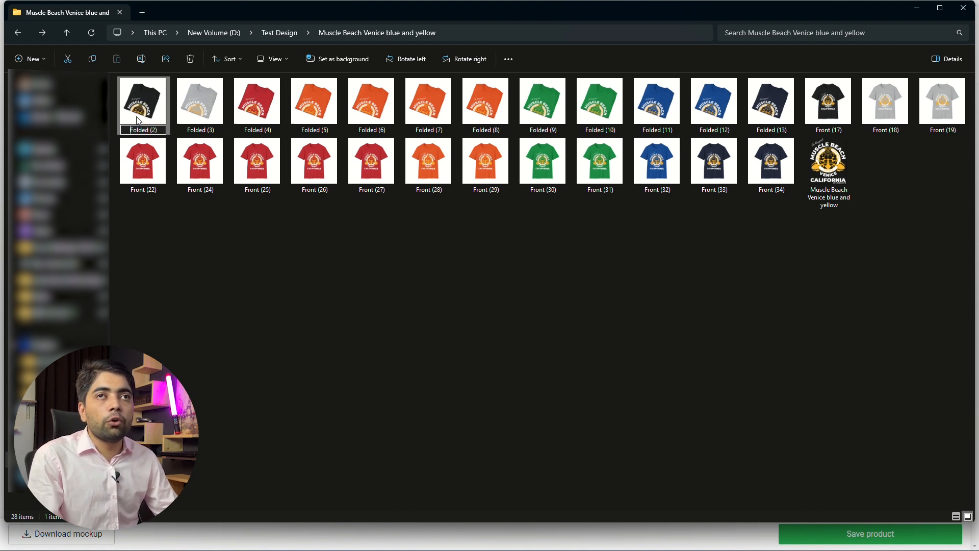
type("Blamn")
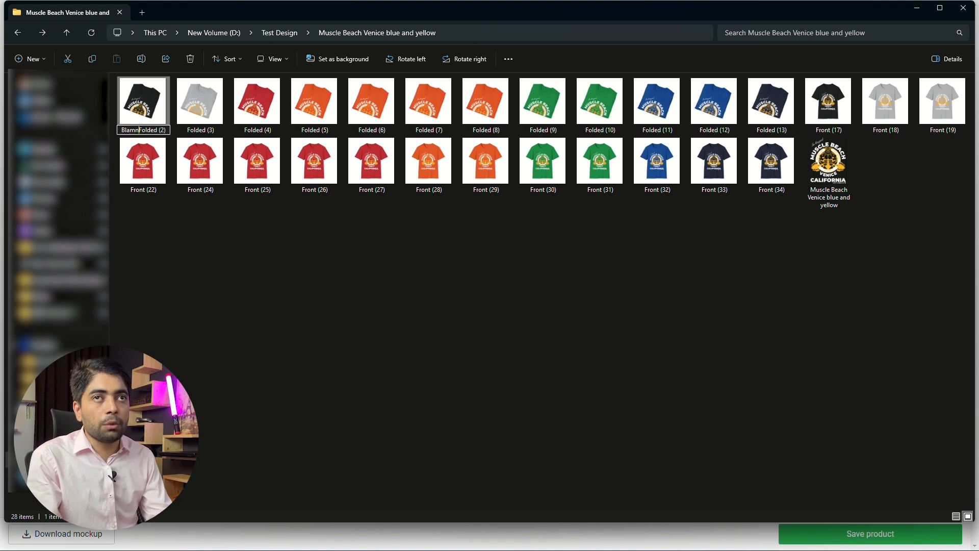
key("BackSpace")
key("BackSpace")
key("BackSpace")
type("ack")
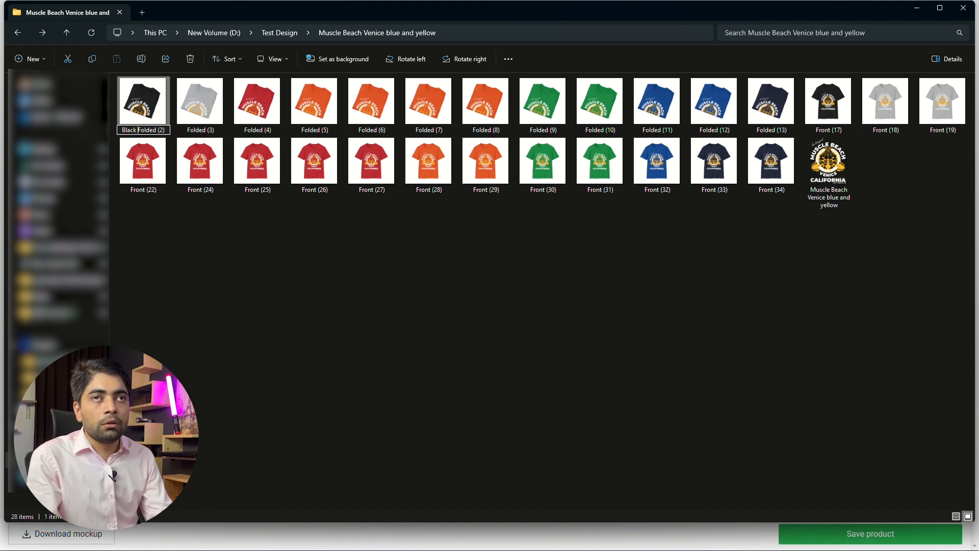
key("Tab")
- Rename the grey folded mockup image as "Heather Grey Folded (3)" and continue to the next file's name
key("ctrl+Left")
type("Heather ")
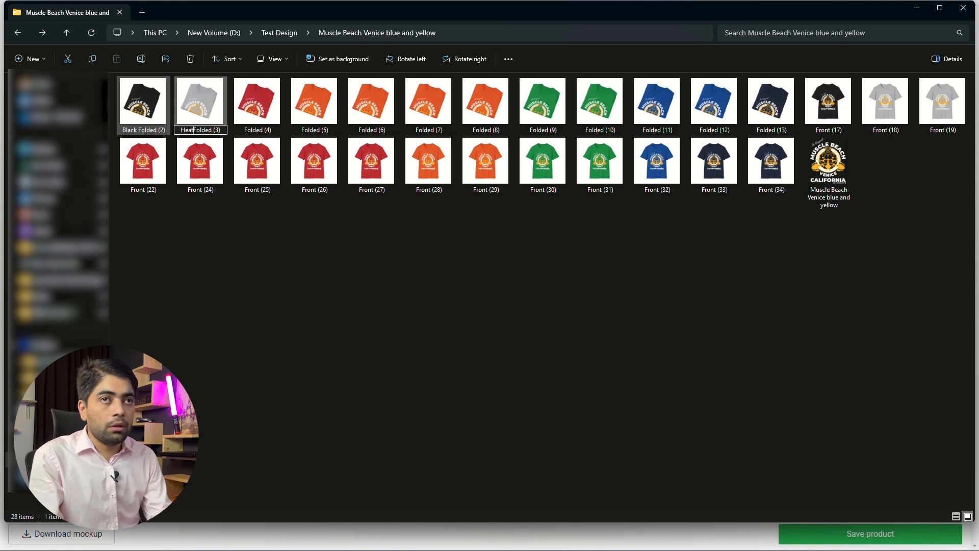
type("Grey")
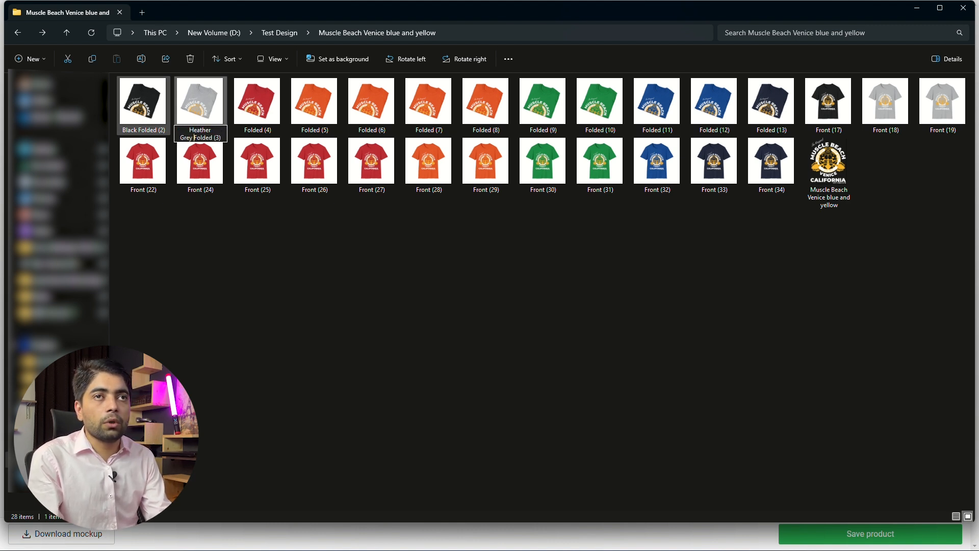
key("Tab")
key("ctrl+Left")
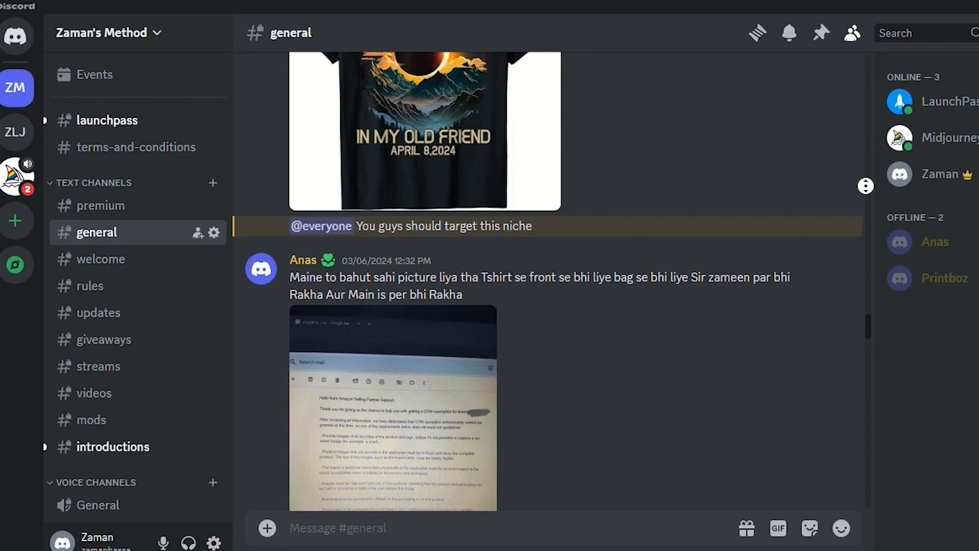
scroll(865, 220, "down", 1)
scroll(865, 220, "down", 20)
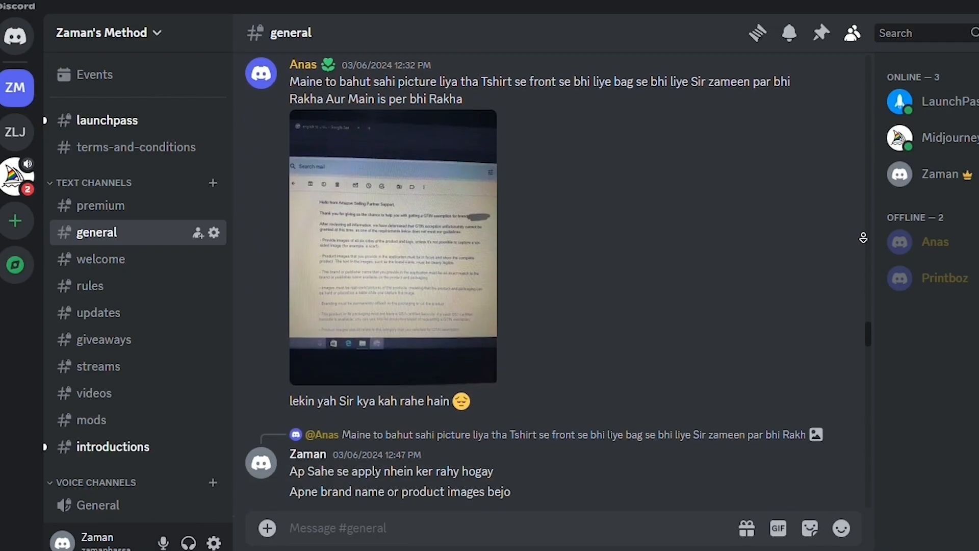
scroll(866, 236, "down", 5)
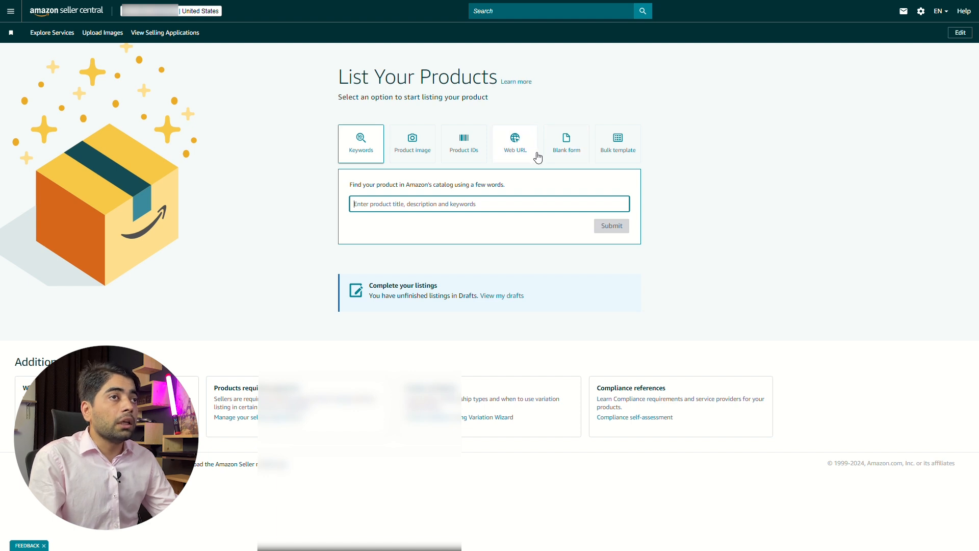
- In Amazon Seller Central, start a blank-form product listing and enter "Muscle Beach Venice blue and yellow" as the item name
left_click(568, 151)
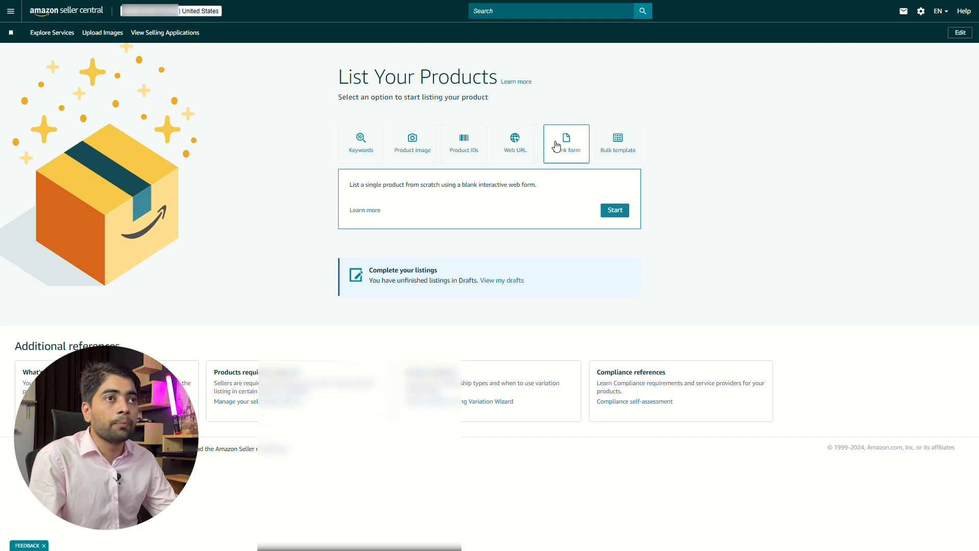
left_click(613, 212)
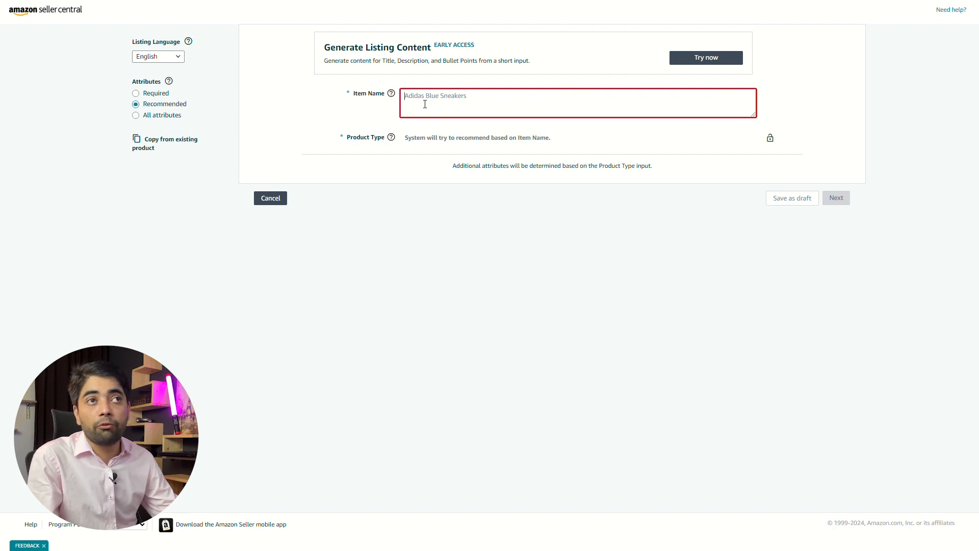
type("Muscle Beach Venice blue and yellow")
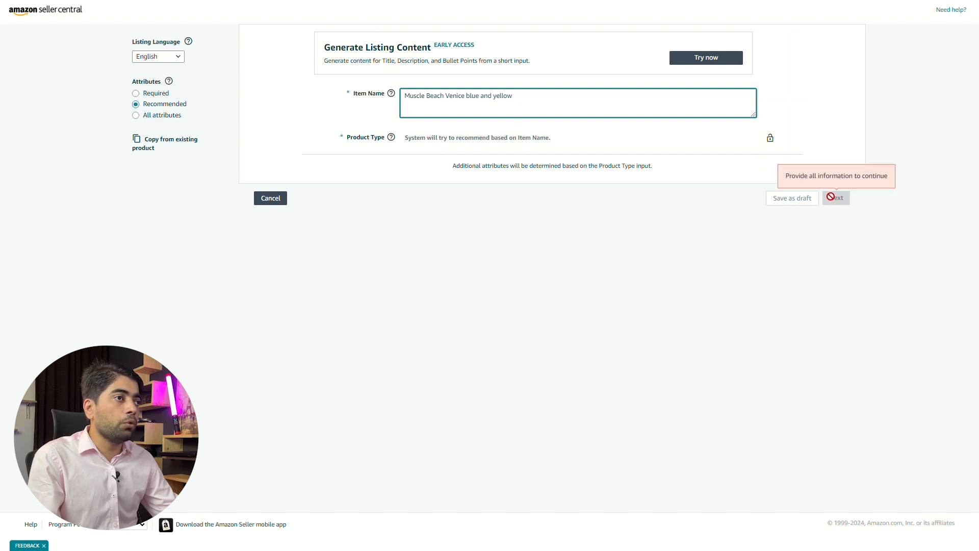
- Assign the favourite Shirt product type under Clothing, Shoes & Jewelry > Novelty & More > Clothing > Novelty > Men > Shirts > T-Shirts
mouse_move(391, 137)
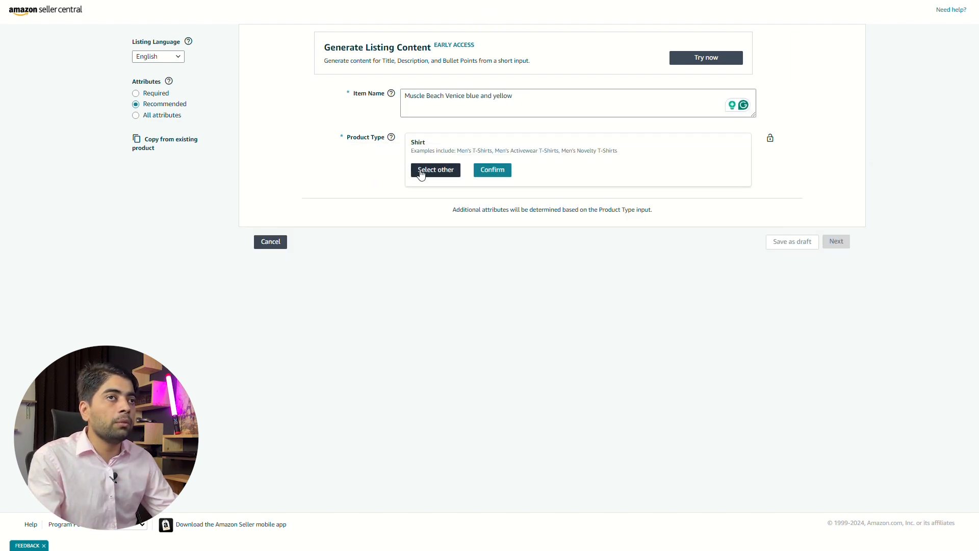
left_click(434, 169)
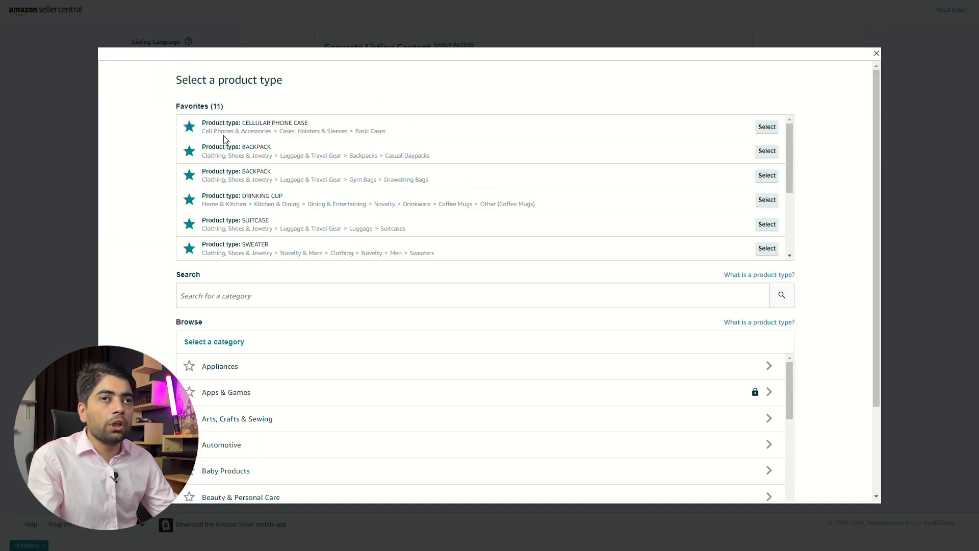
scroll(275, 188, "down", 2)
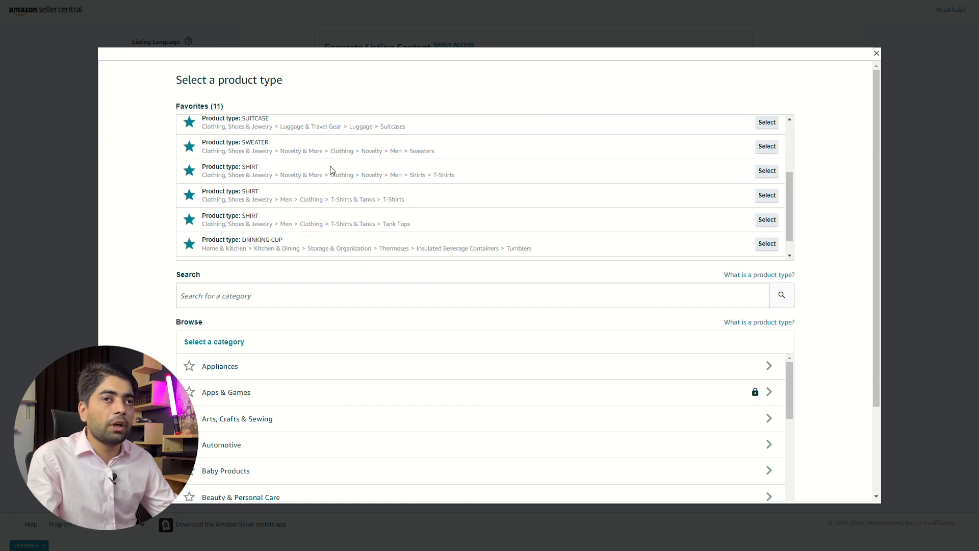
left_click(767, 175)
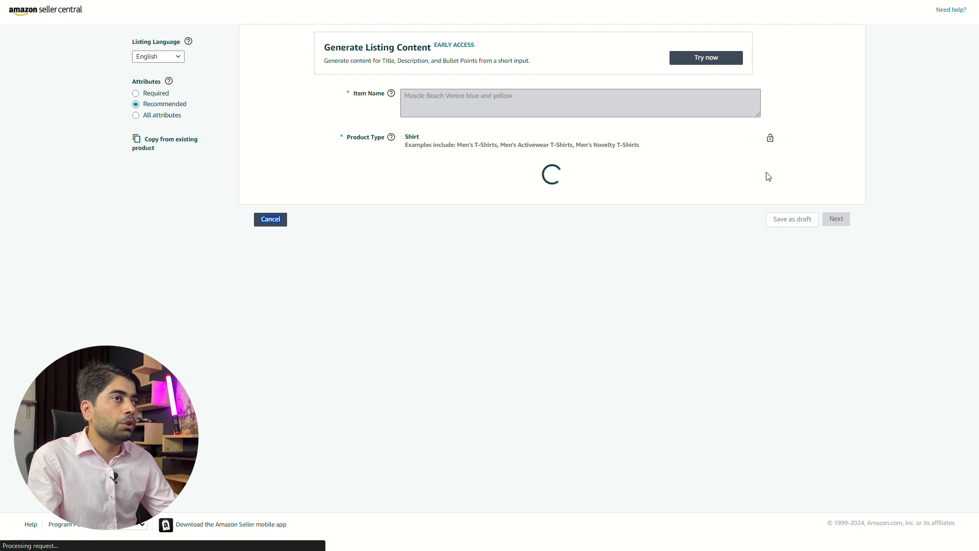
- Mark the product as having variations by shirt size and color
left_click(408, 243)
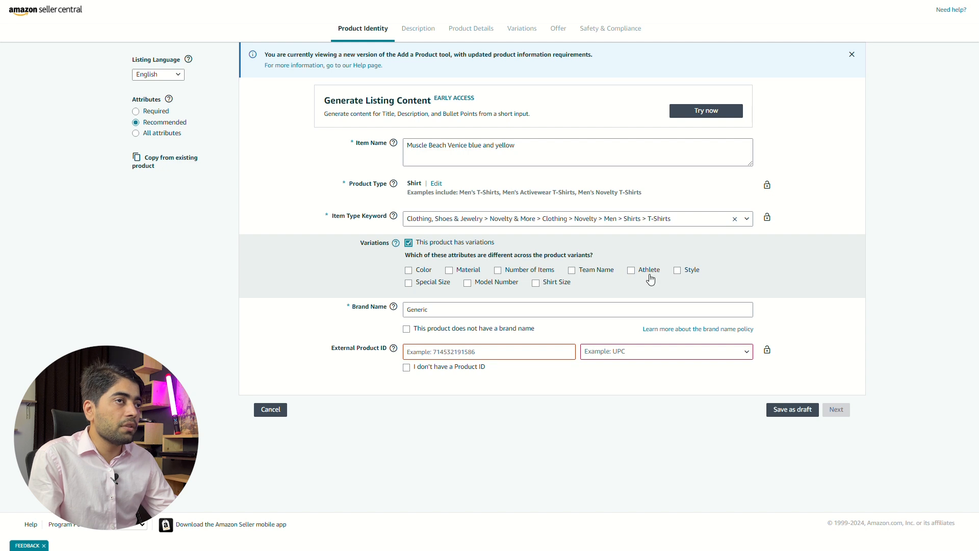
left_click(535, 282)
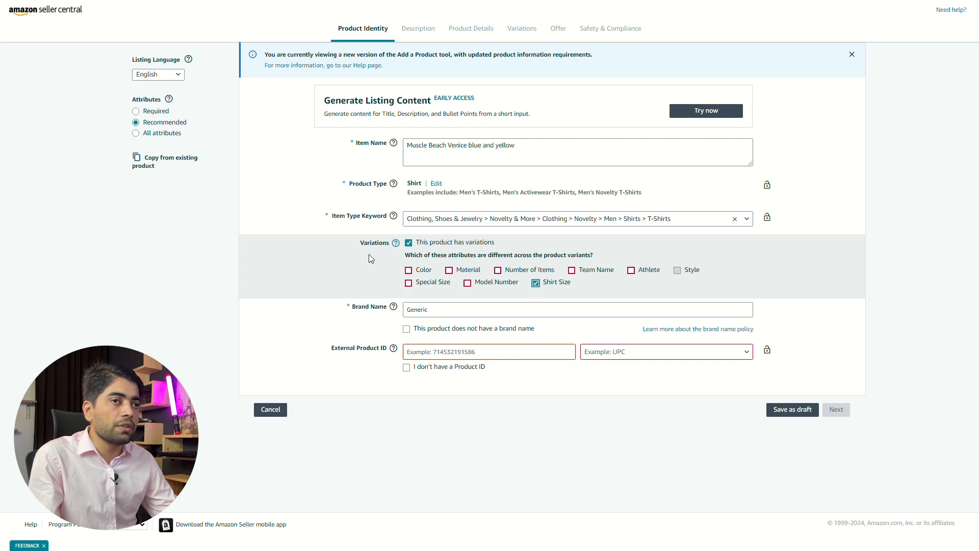
left_click(409, 271)
- Replace the Generic brand name with the seller's own brand name and proceed to the product description
double_click(419, 309)
left_click(447, 312)
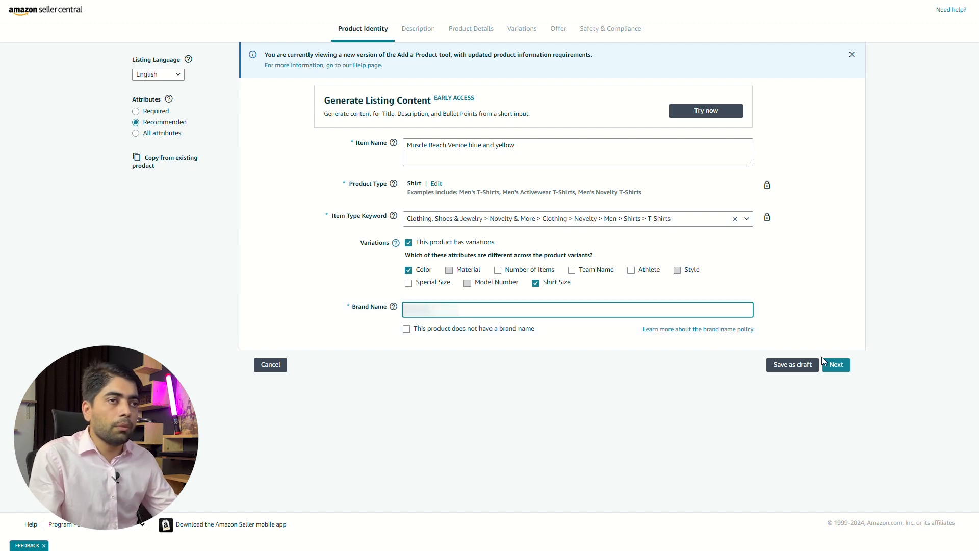
left_click(837, 369)
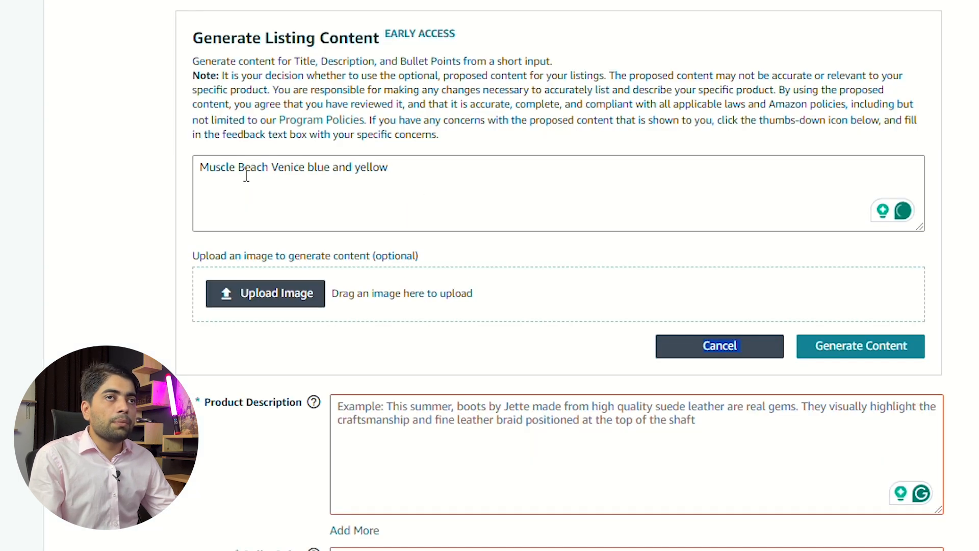
- For generating listing content, enter "Muscle Beach Venice blue and yellow" as the input text and upload Black.png as the reference image
triple_click(273, 168)
left_click(275, 169)
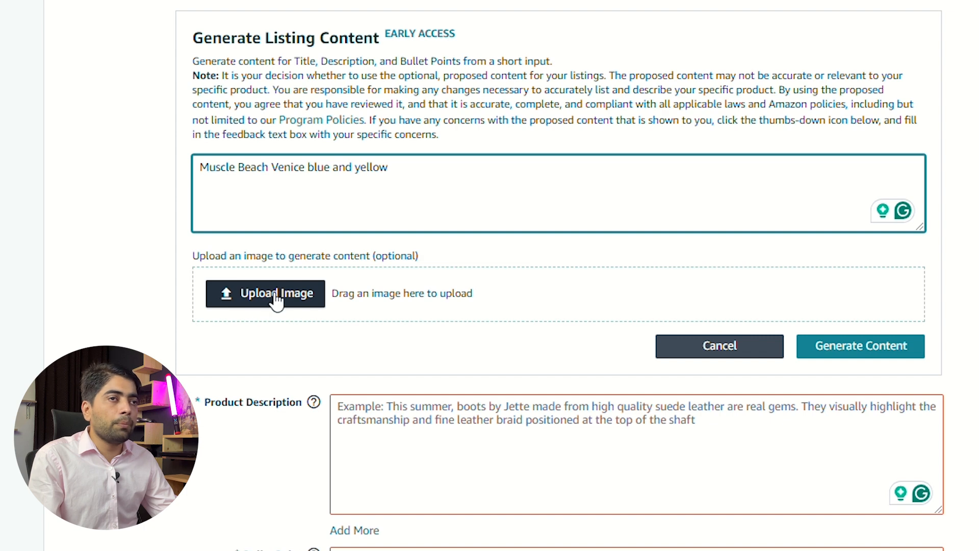
left_click(259, 295)
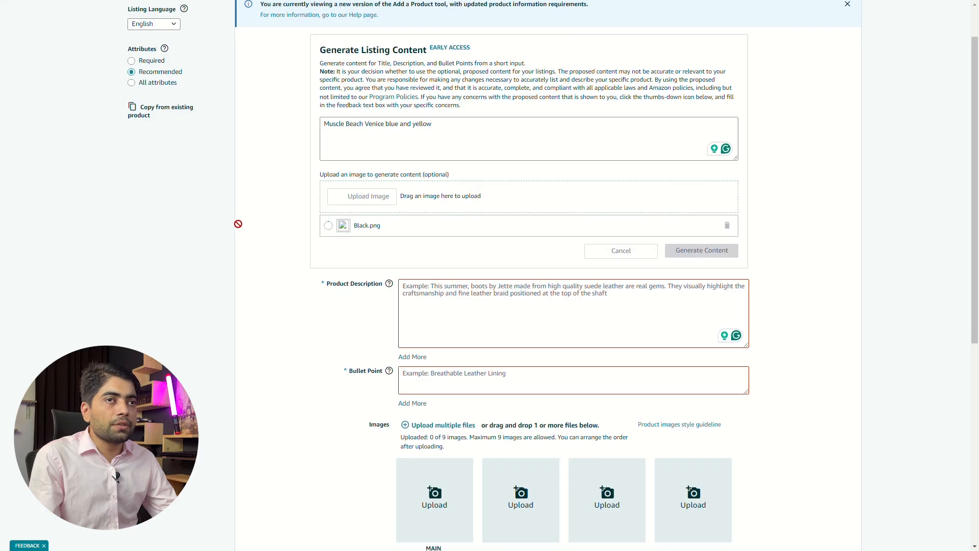
scroll(244, 223, "down", 2)
scroll(397, 230, "down", 1)
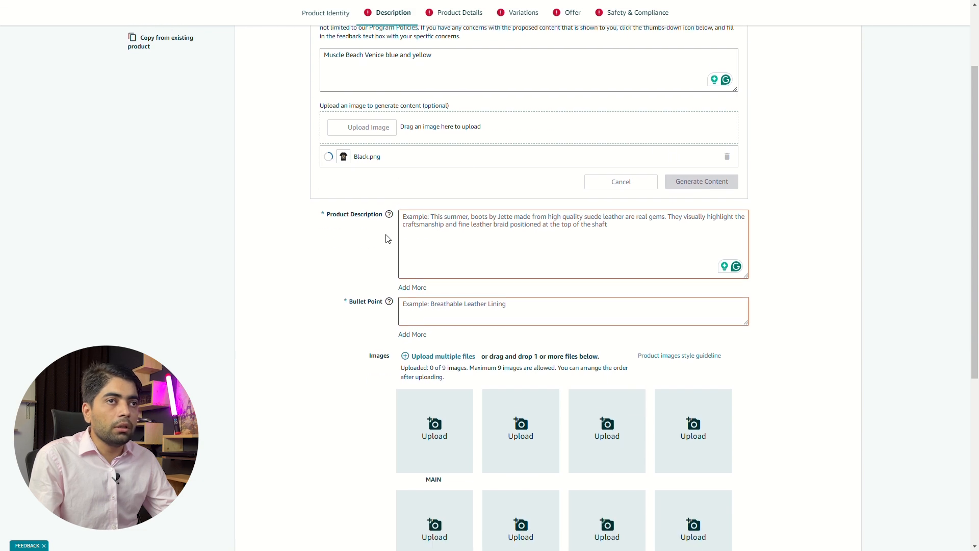
scroll(357, 232, "down", 1)
left_click(427, 372)
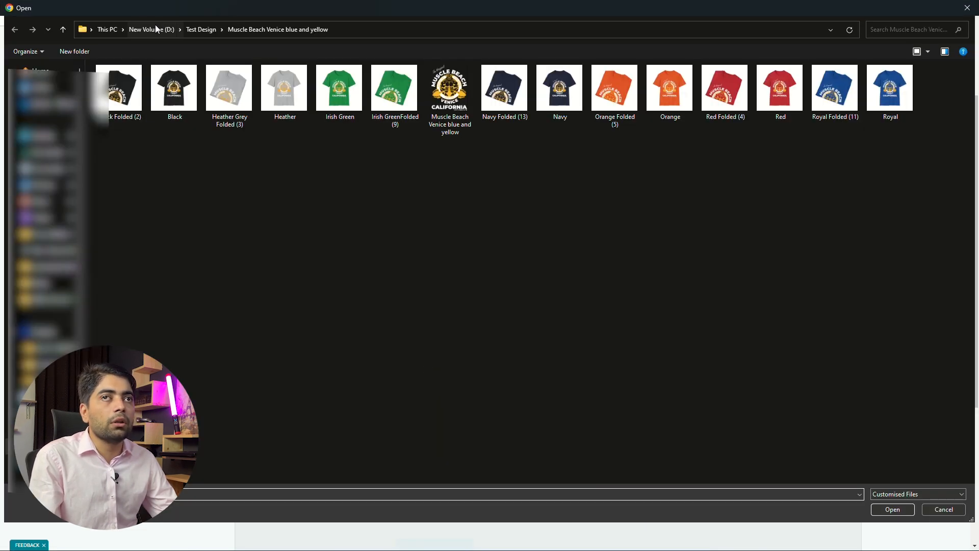
double_click(127, 76)
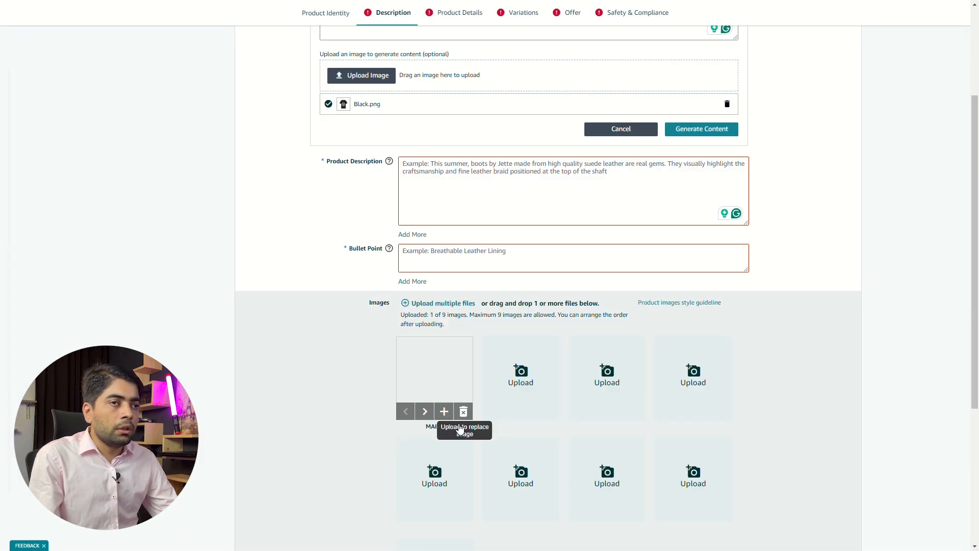
left_click(463, 411)
- Upload the Black mockup as the main product image and Black Folded (2) as the second image
left_click(436, 376)
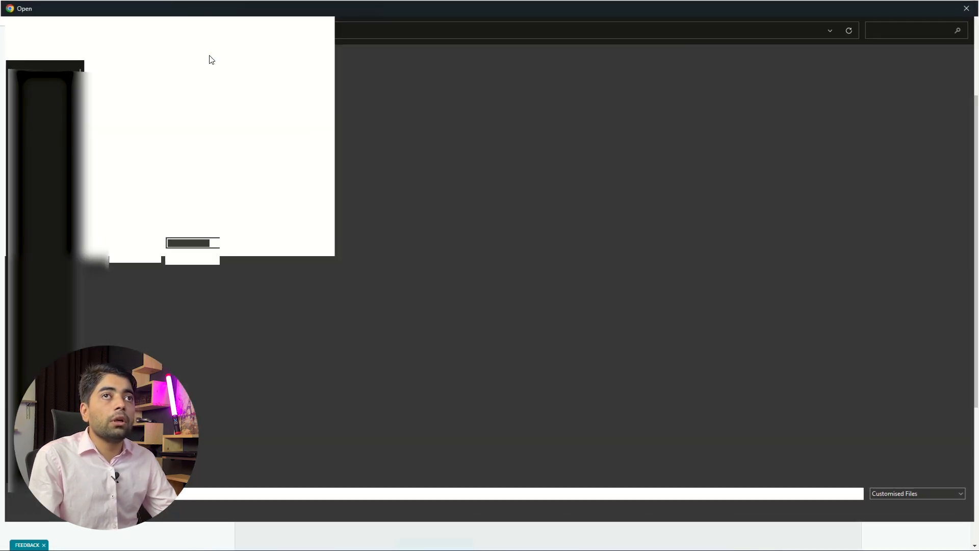
double_click(182, 102)
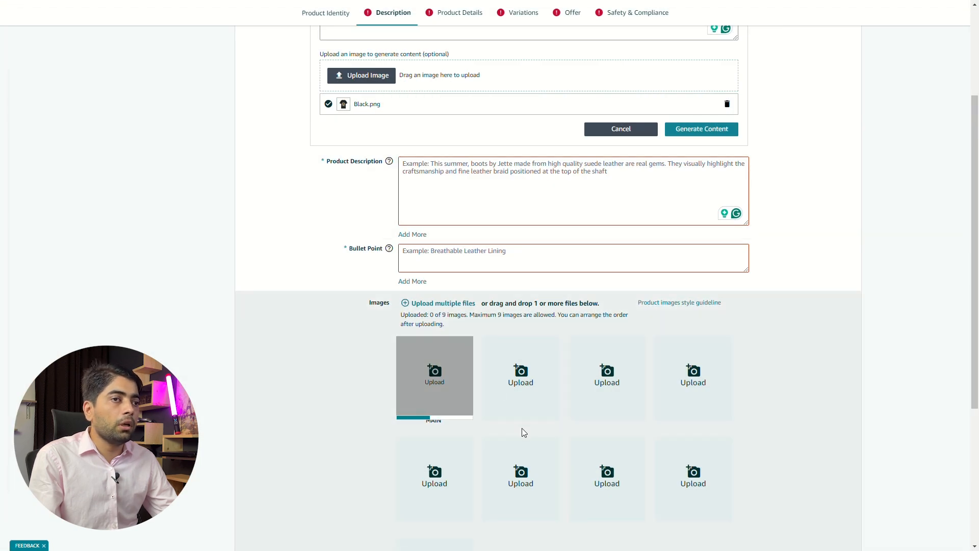
left_click(490, 397)
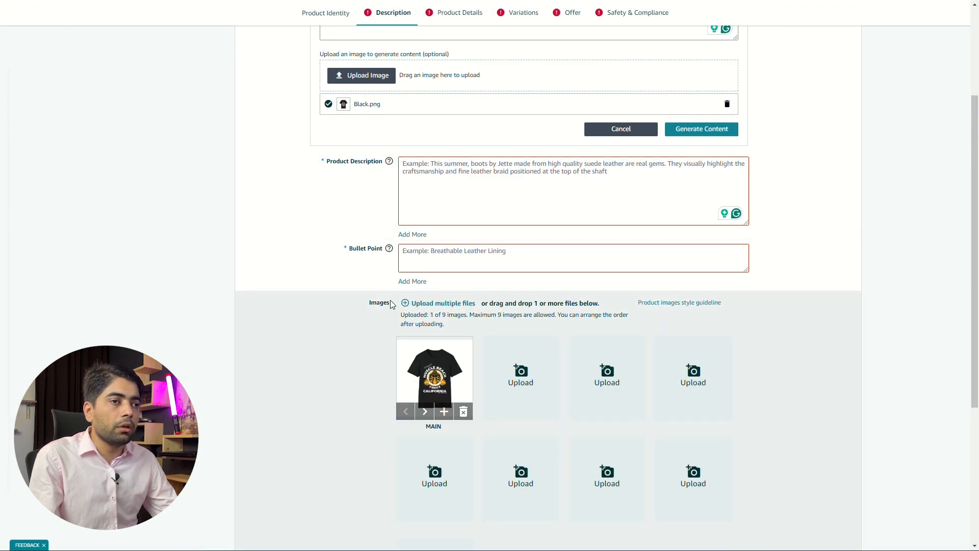
double_click(126, 86)
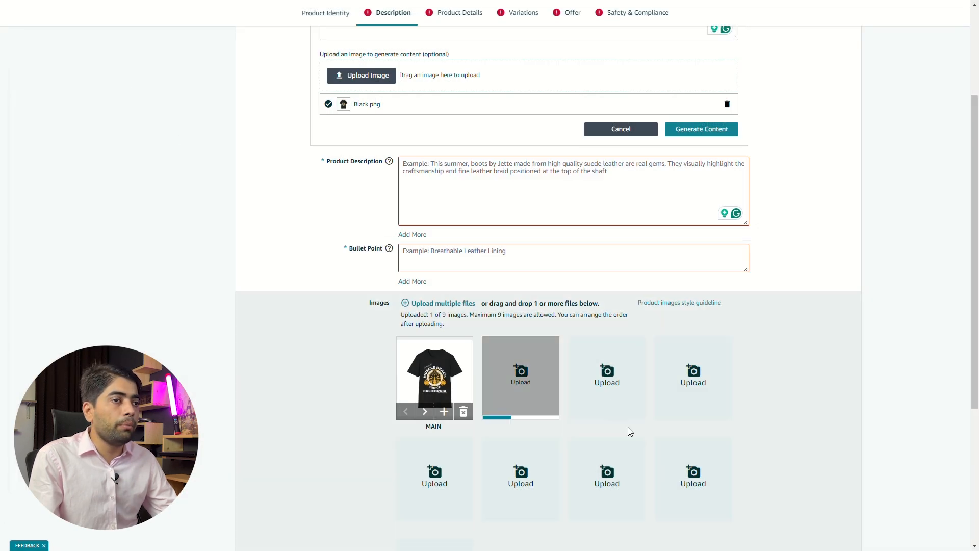
- Generate the product description and bullet points from the entered text and shirt image, and look over the generated content
scroll(361, 349, "down", 3)
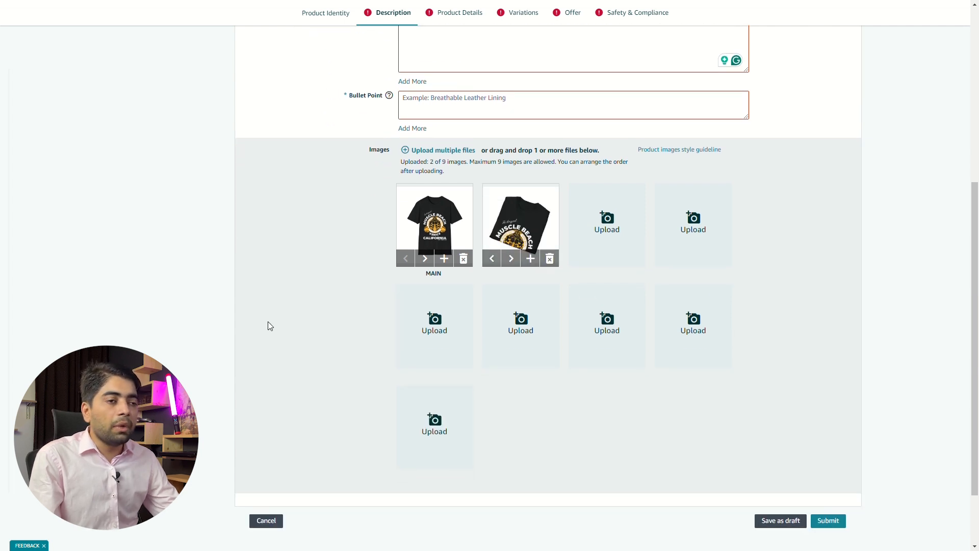
scroll(220, 303, "up", 1)
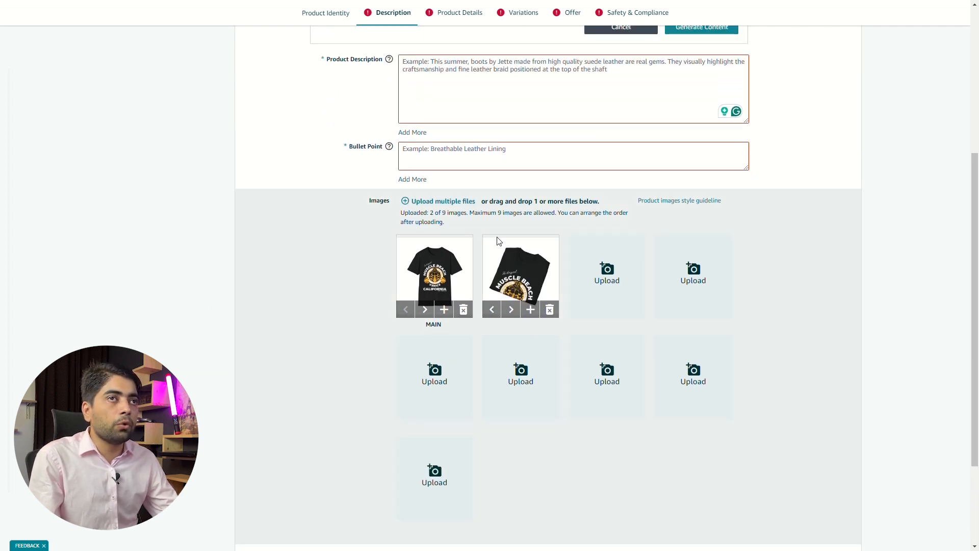
scroll(486, 125, "up", 2)
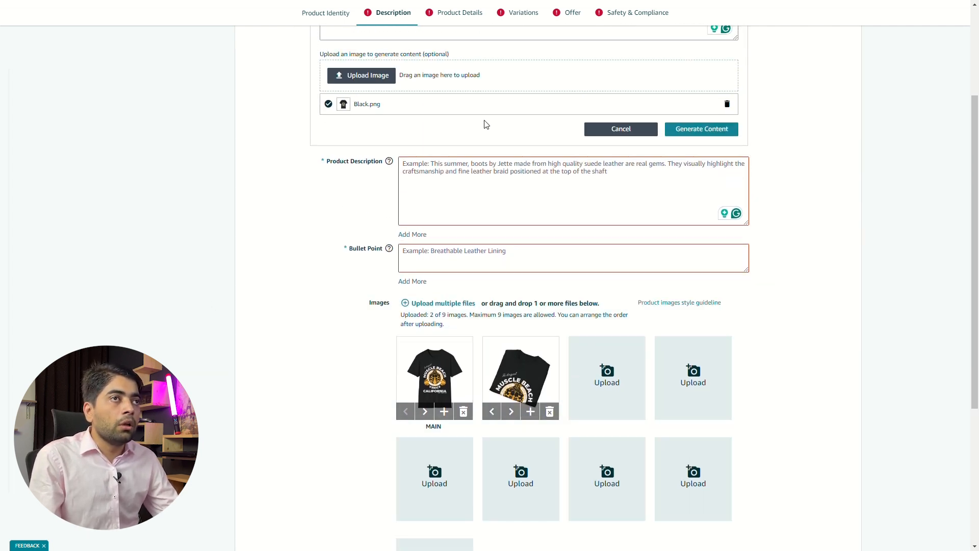
left_click(725, 129)
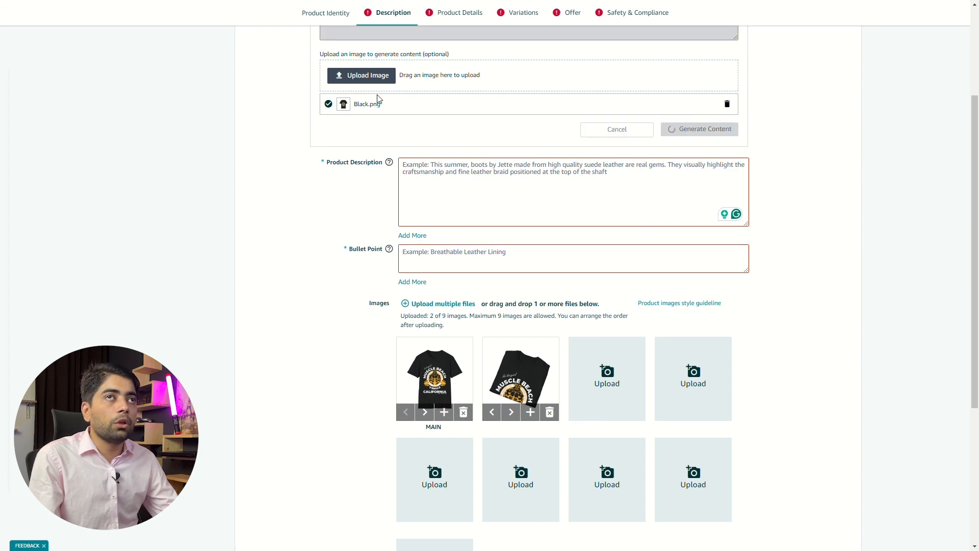
scroll(389, 171, "up", 2)
scroll(408, 304, "down", 1)
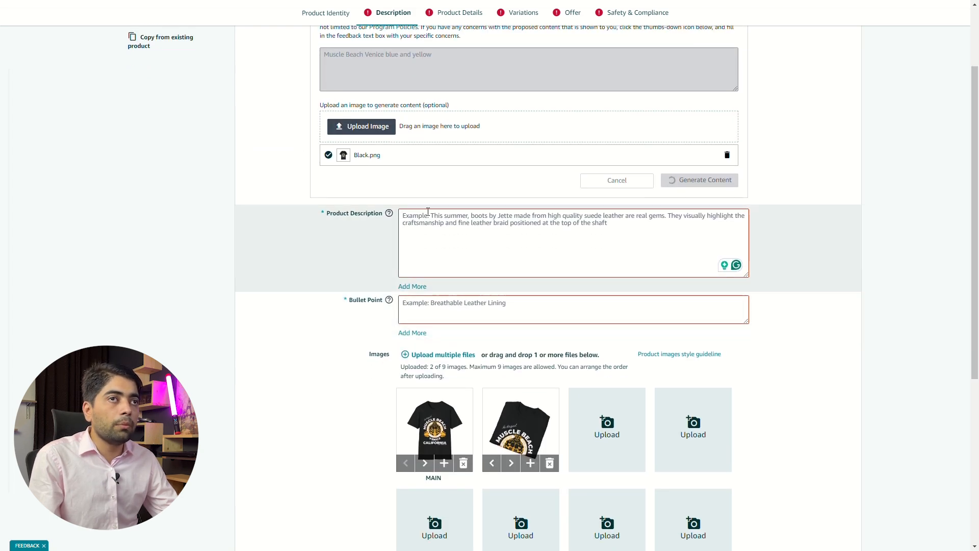
scroll(336, 316, "down", 3)
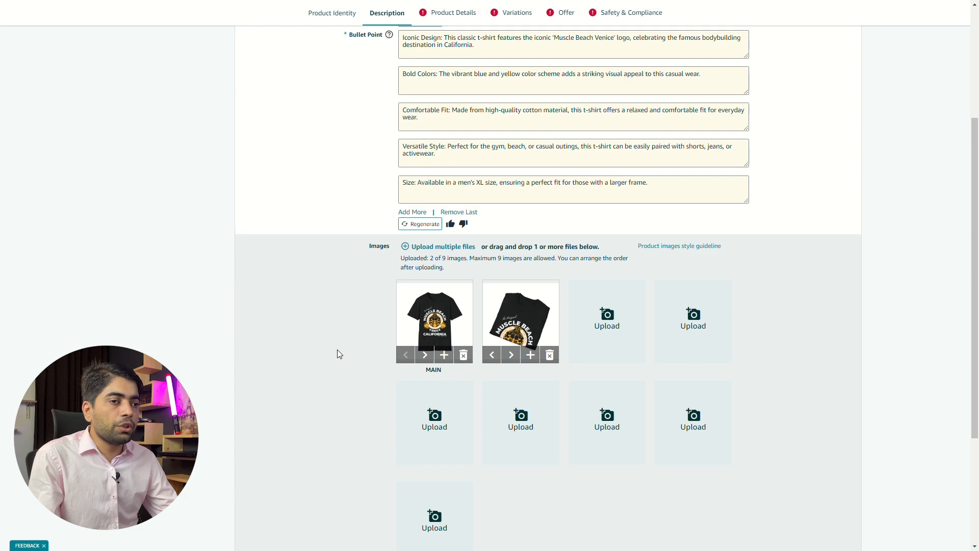
scroll(328, 327, "up", 5)
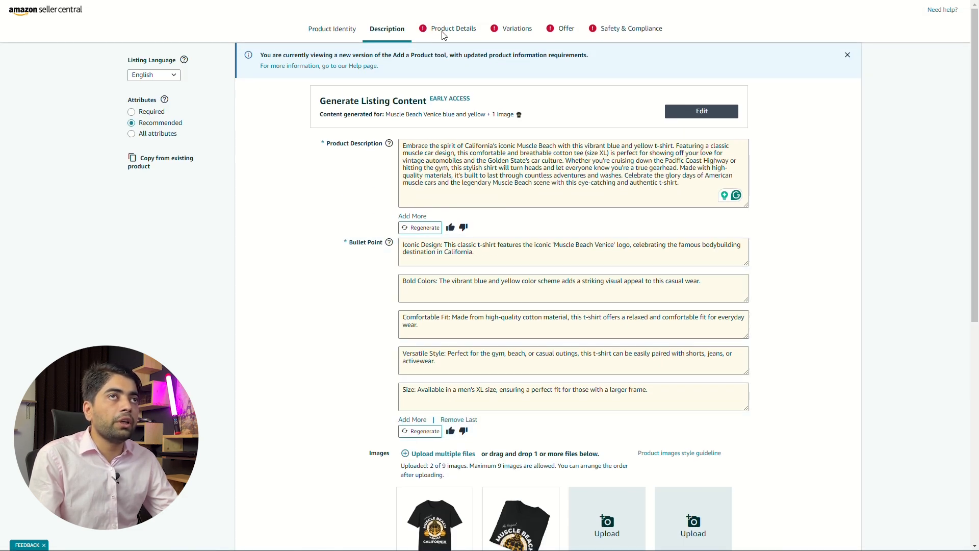
- In the product details, set model name None, style Tshirt, department and target gender Unisex, age range Adult, and material and fabric type Cotton
left_click(446, 30)
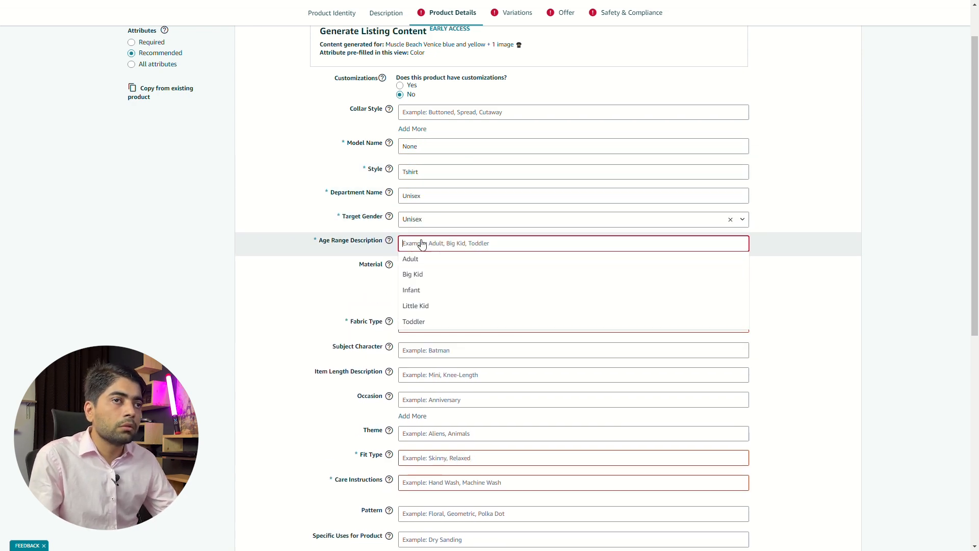
left_click(427, 347)
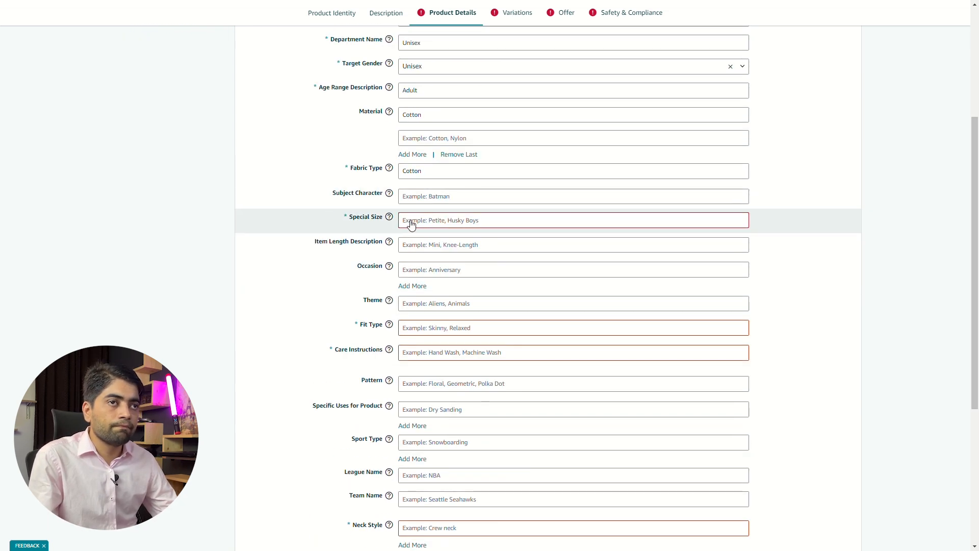
- Set the special size to Standard, the fit type to Regular Fit and the care instructions to Dry Clean Only
double_click(427, 481)
left_click(259, 221)
scroll(259, 221, "down", 2)
left_click(427, 225)
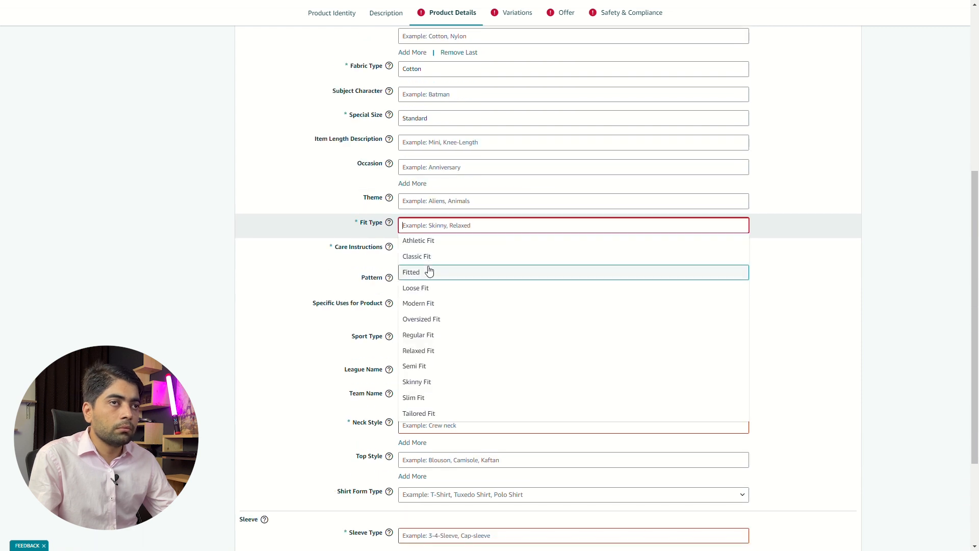
double_click(427, 337)
left_click(413, 192)
left_click(414, 248)
left_click(422, 265)
- Set the neck style to Crew Neck and the sleeve type to Short Sleeve, completing the required product details
scroll(397, 255, "down", 1)
double_click(432, 201)
scroll(275, 225, "down", 2)
left_click(458, 278)
left_click(418, 372)
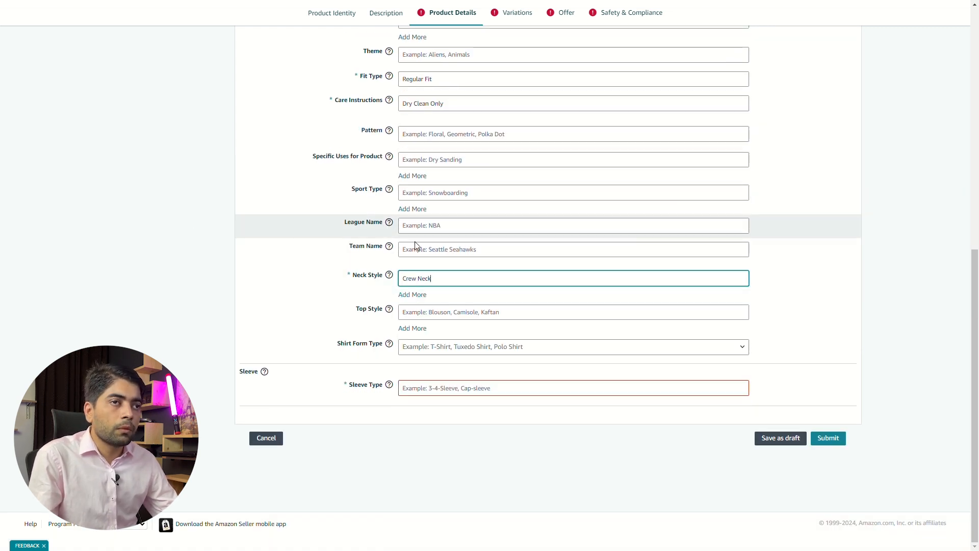
left_click(423, 388)
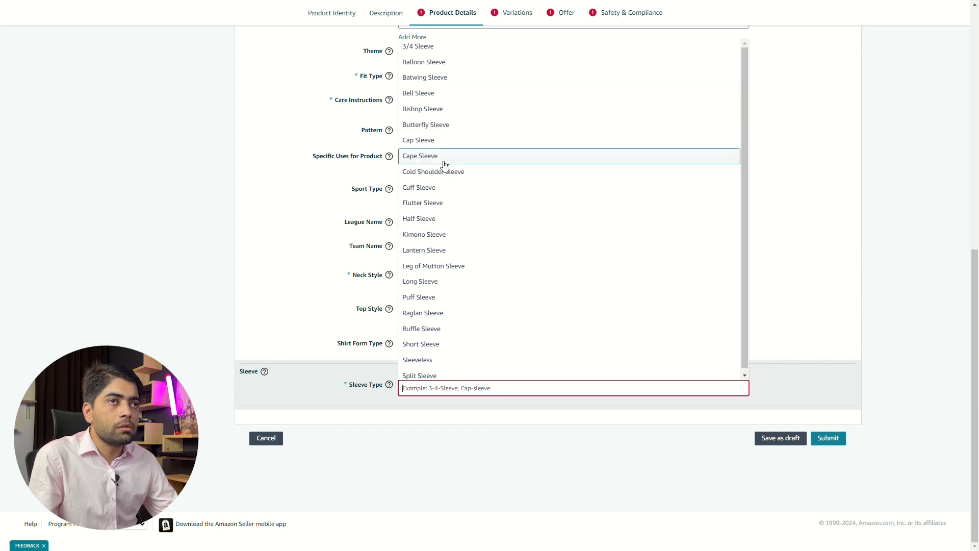
left_click(424, 344)
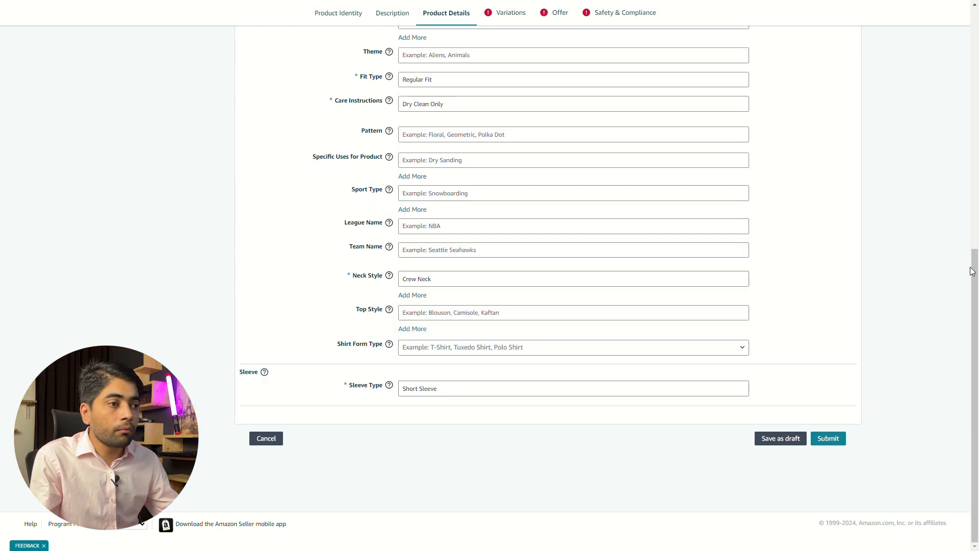
left_click(456, 23)
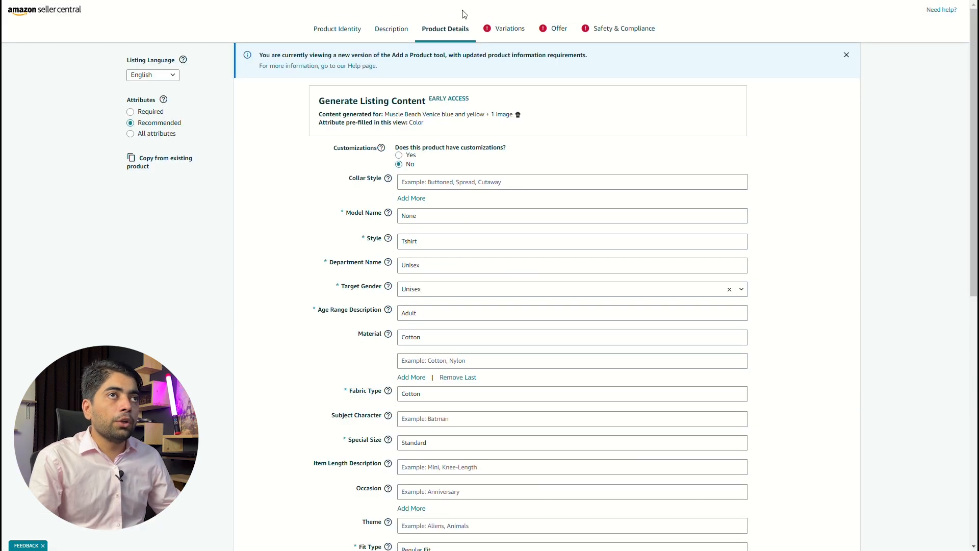
- In the shirt's variations, apply condition New, price 19.99 USD and quantity 100 to all colour variations
left_click(507, 38)
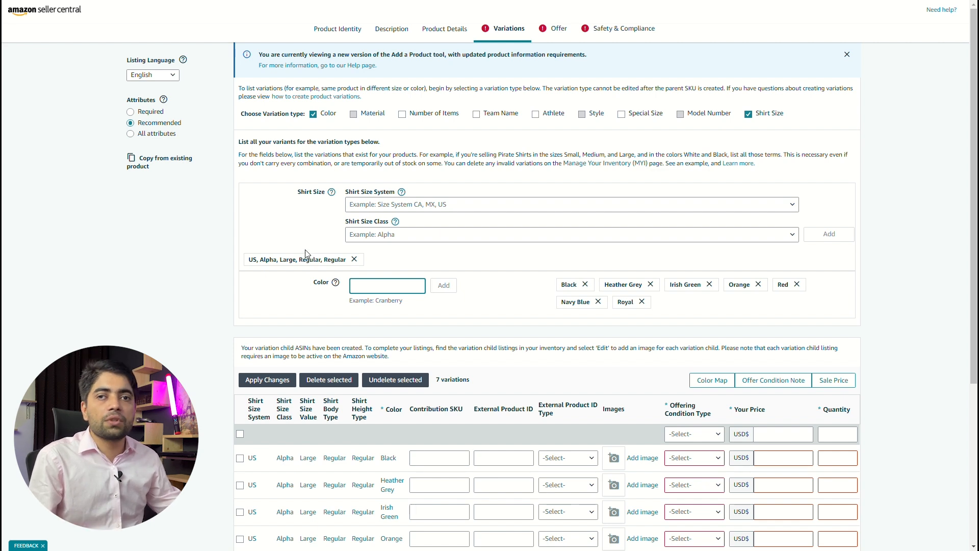
scroll(369, 288, "down", 1)
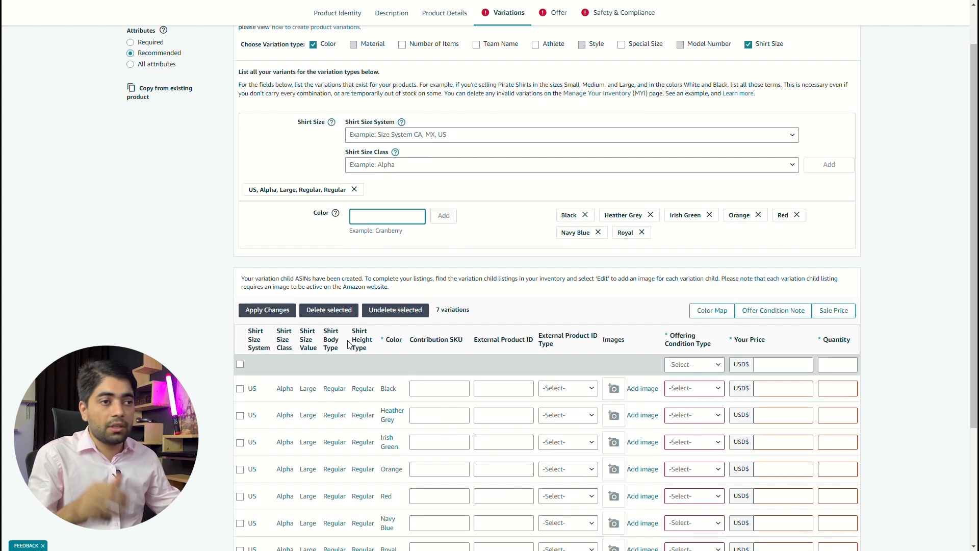
scroll(295, 321, "down", 2)
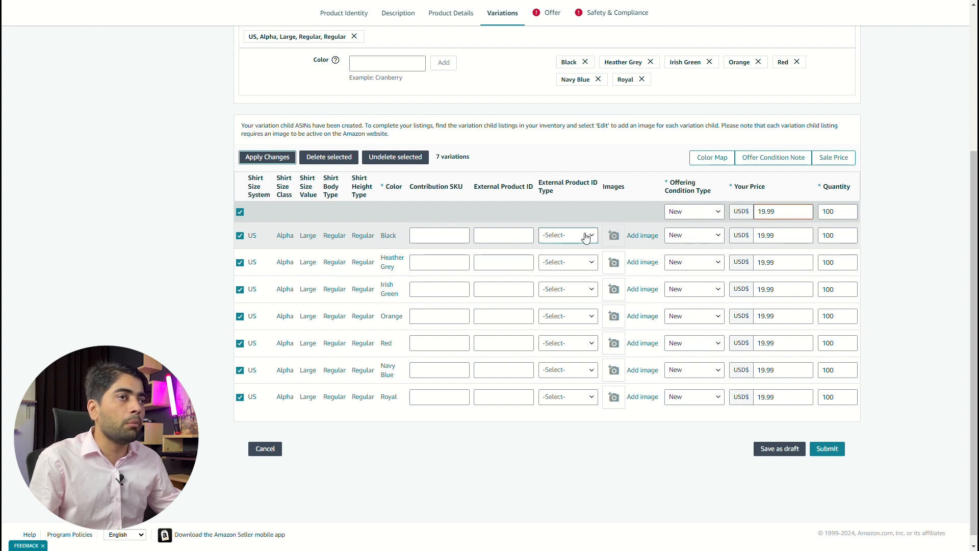
- Upload the black shirt mockups, including the front and folded views, as images of the Black variation and add them to the listing
left_click(613, 235)
left_click(339, 231)
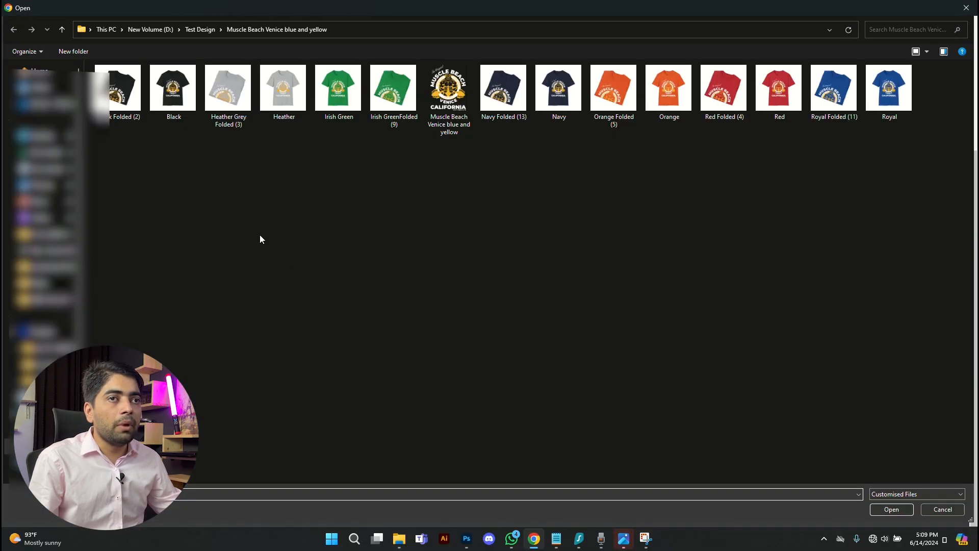
left_click(157, 112)
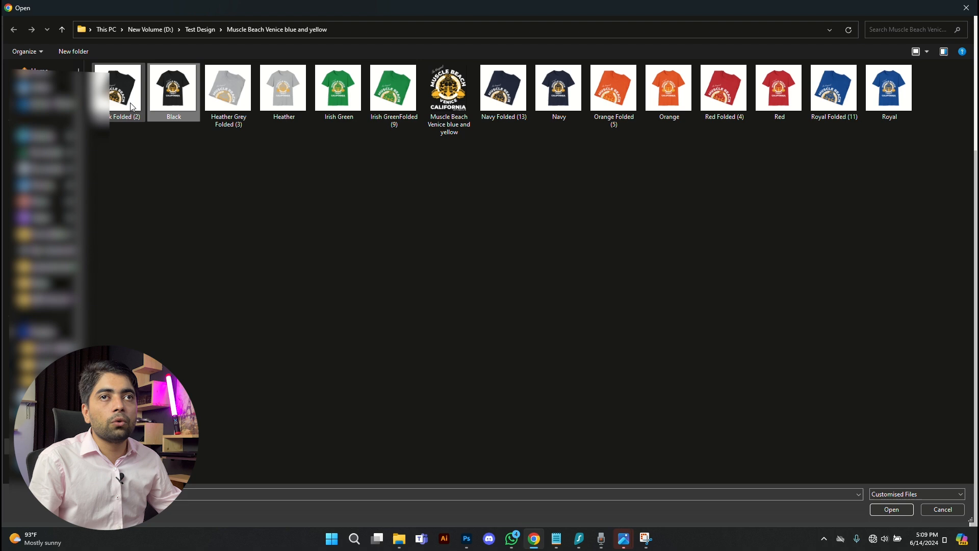
double_click(130, 107)
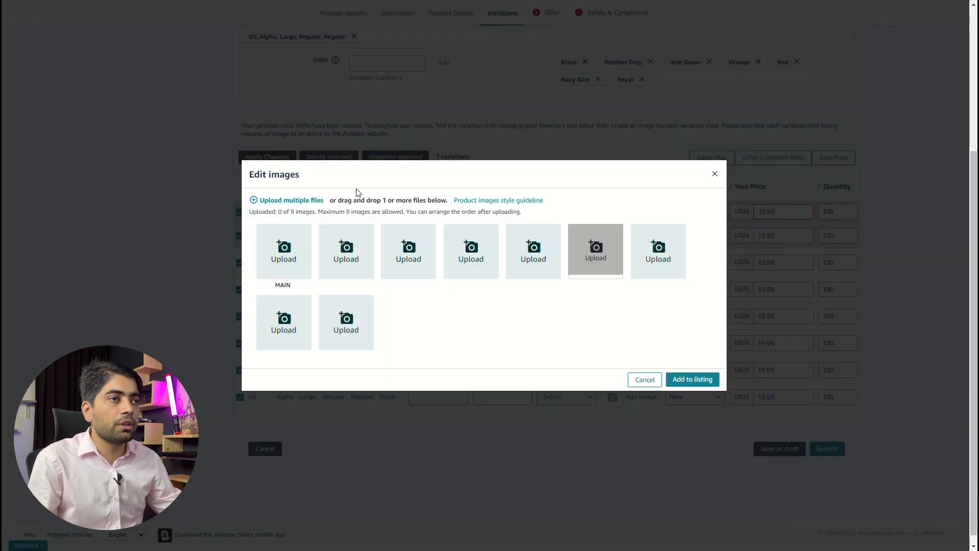
left_click(614, 261)
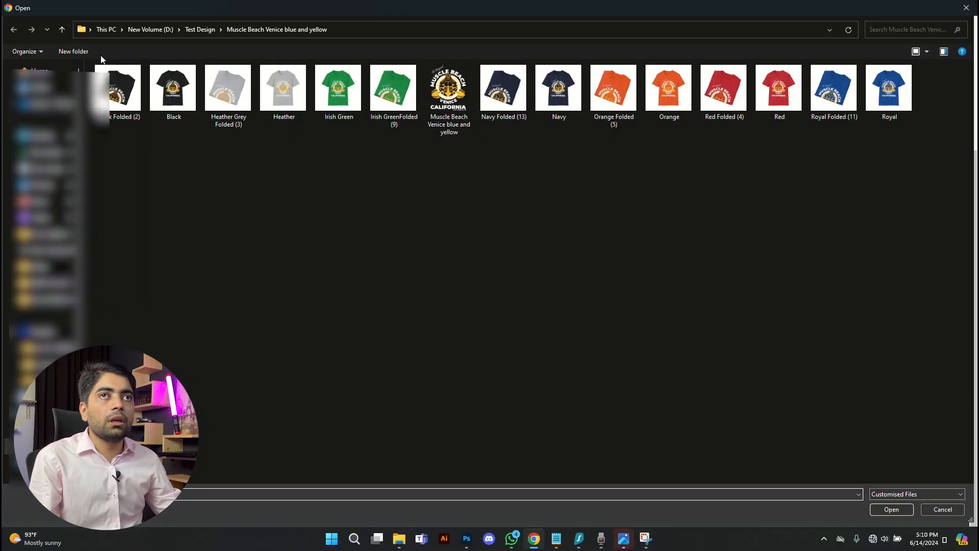
left_click(238, 103)
double_click(238, 103)
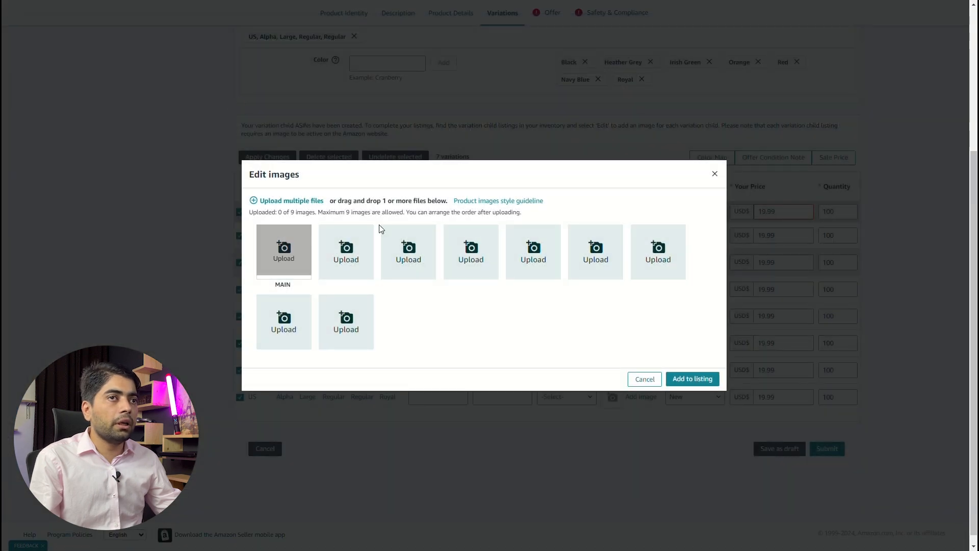
left_click(337, 257)
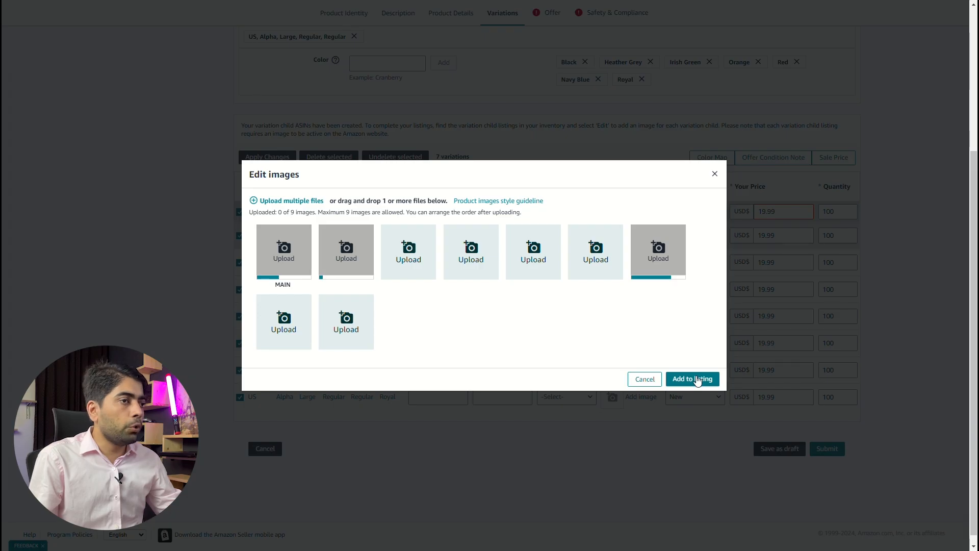
left_click(697, 379)
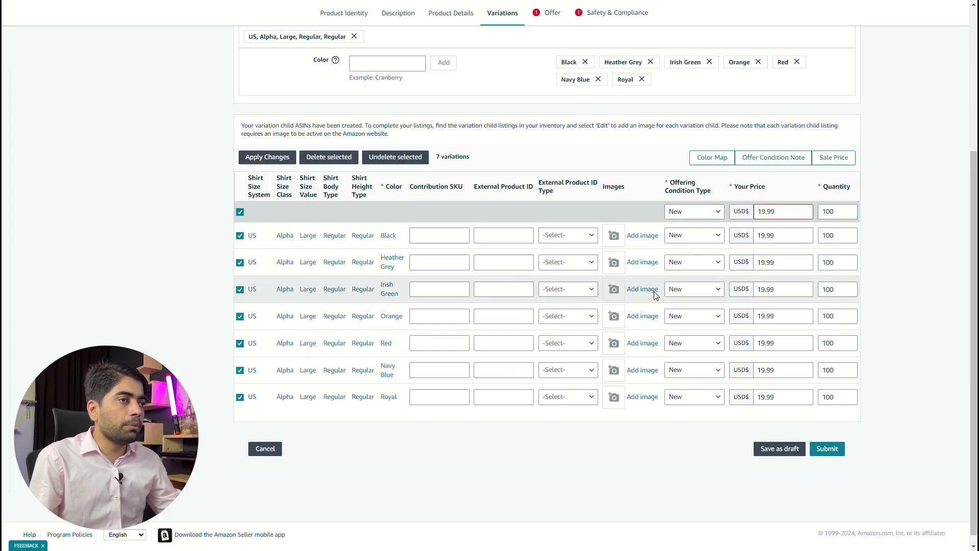
- Add the matching shirt mockups as images of the Heather Grey variation and the remaining colour variations
double_click(641, 266)
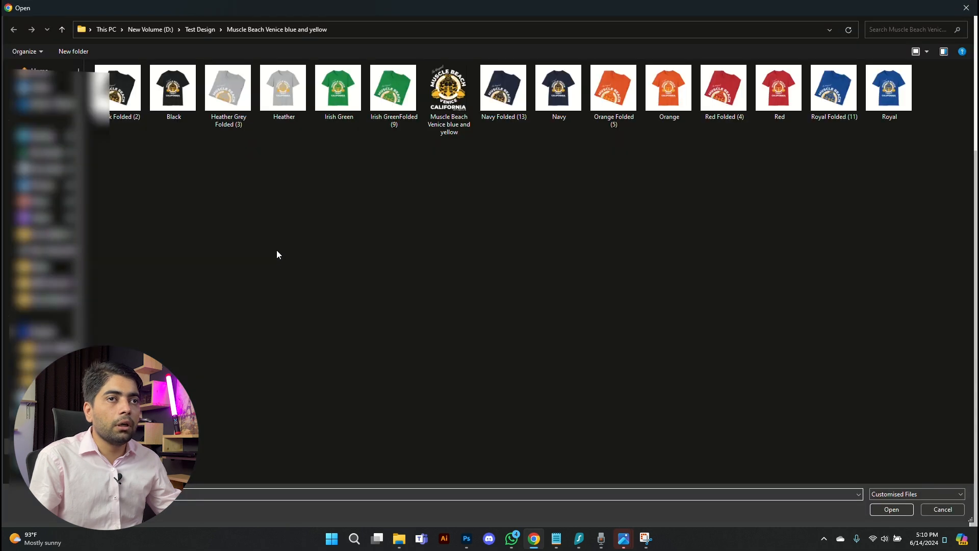
key("Escape")
left_click(276, 251)
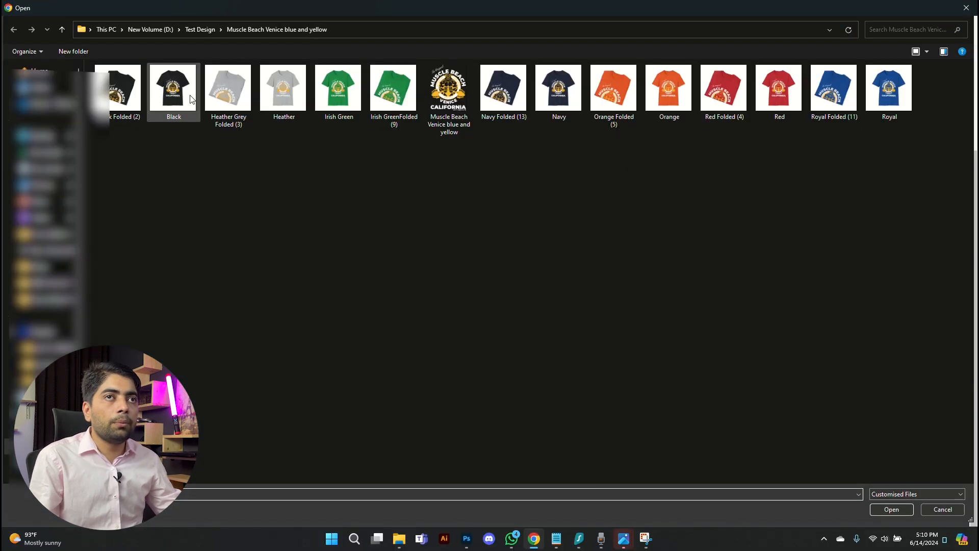
double_click(226, 88)
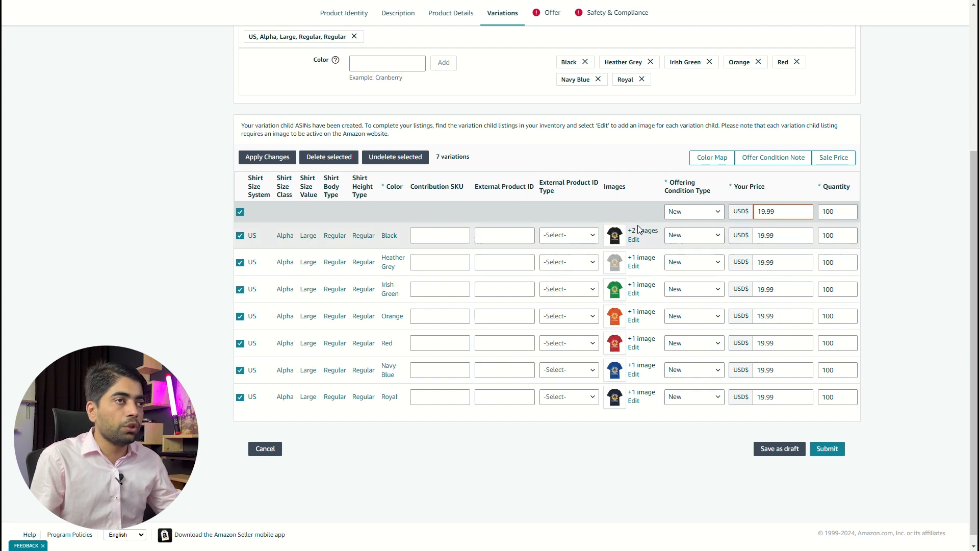
- Go to the listing's offer details and set the list price to 19.99 USD
scroll(633, 178, "up", 5)
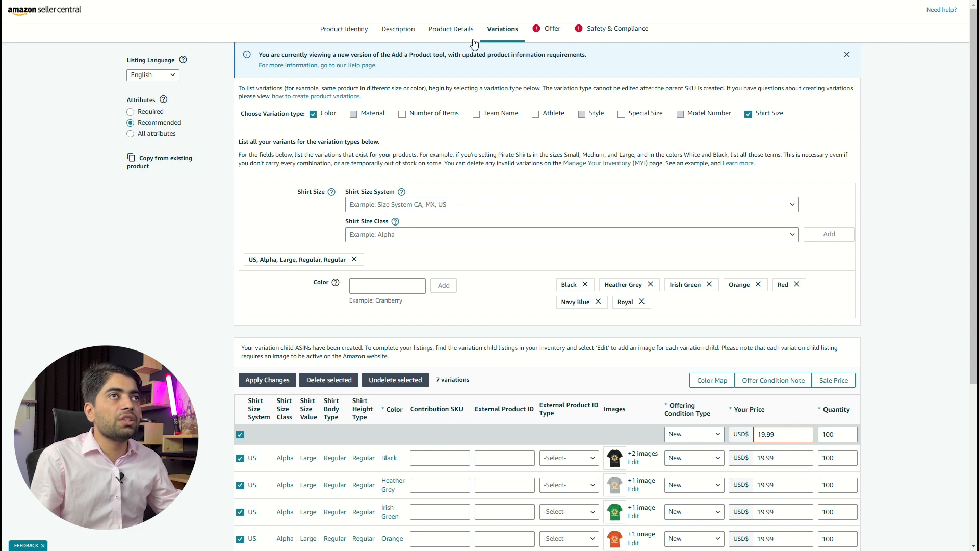
left_click(553, 29)
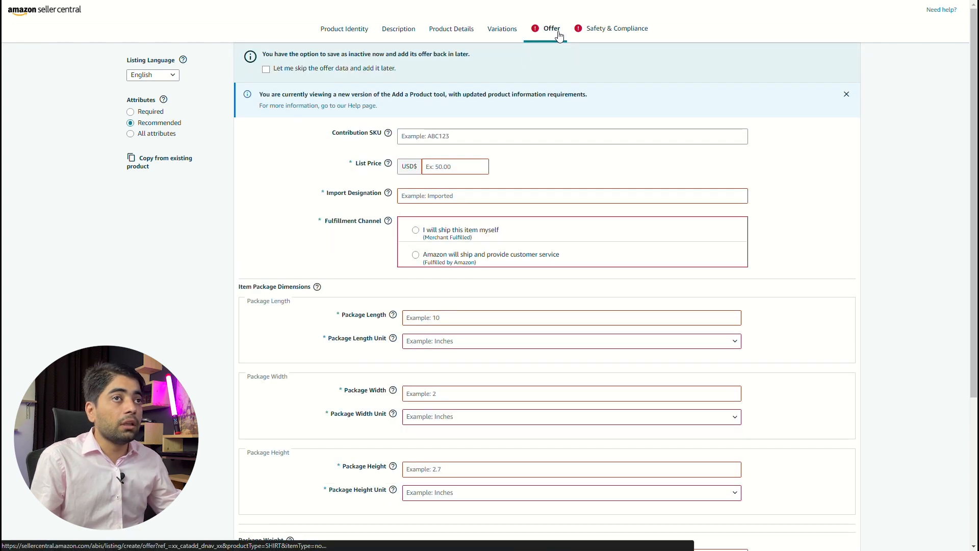
left_click(447, 169)
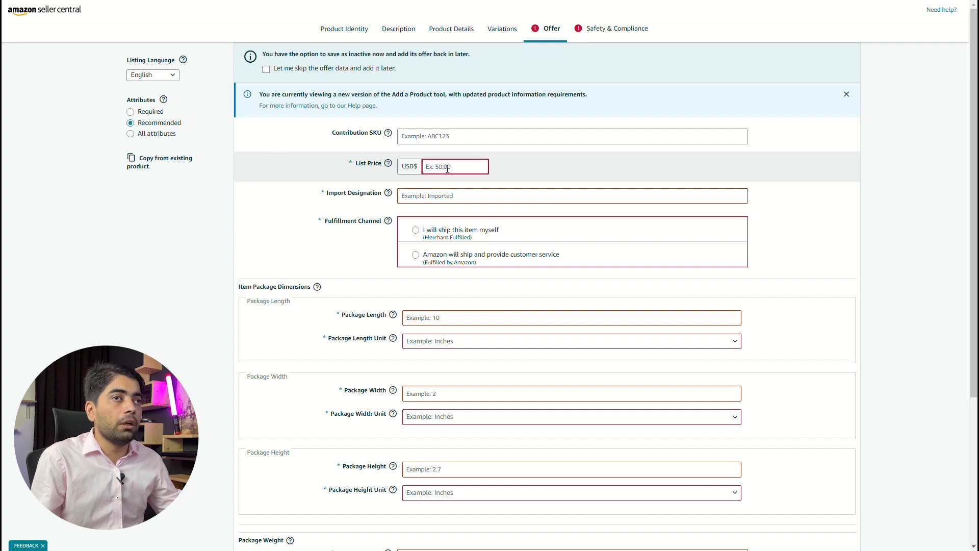
type("15")
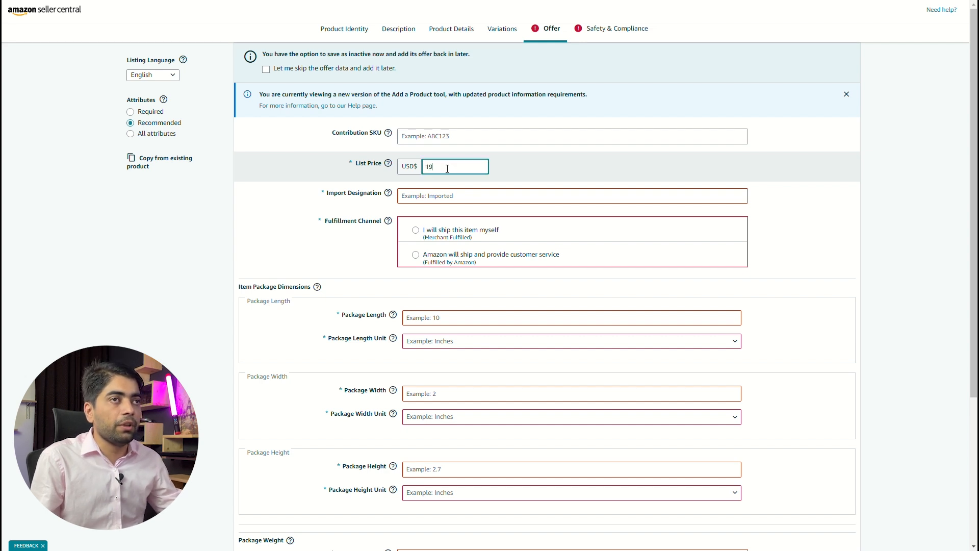
type(".99")
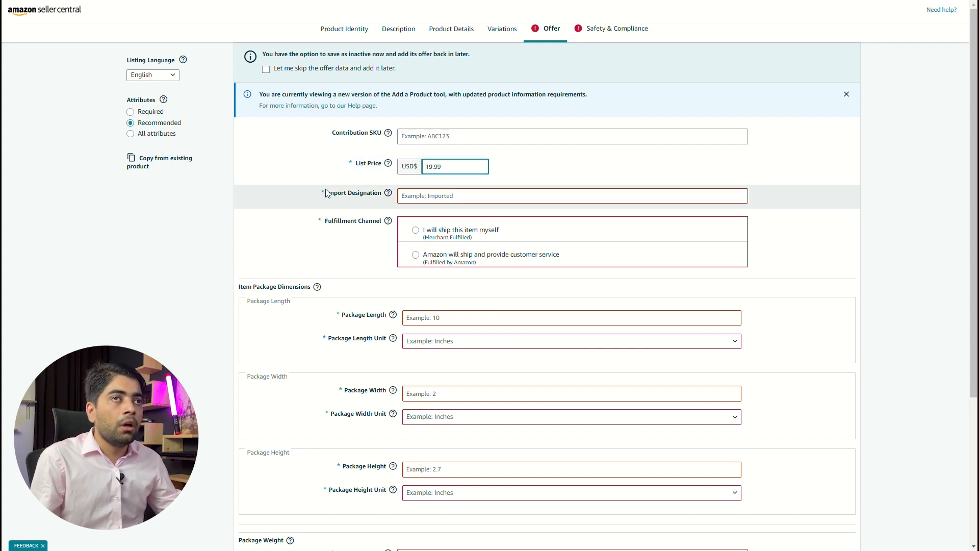
- Set the import designation to Made in the USA and the fulfillment channel to shipping the item yourself (Merchant Fulfilled)
left_click(412, 197)
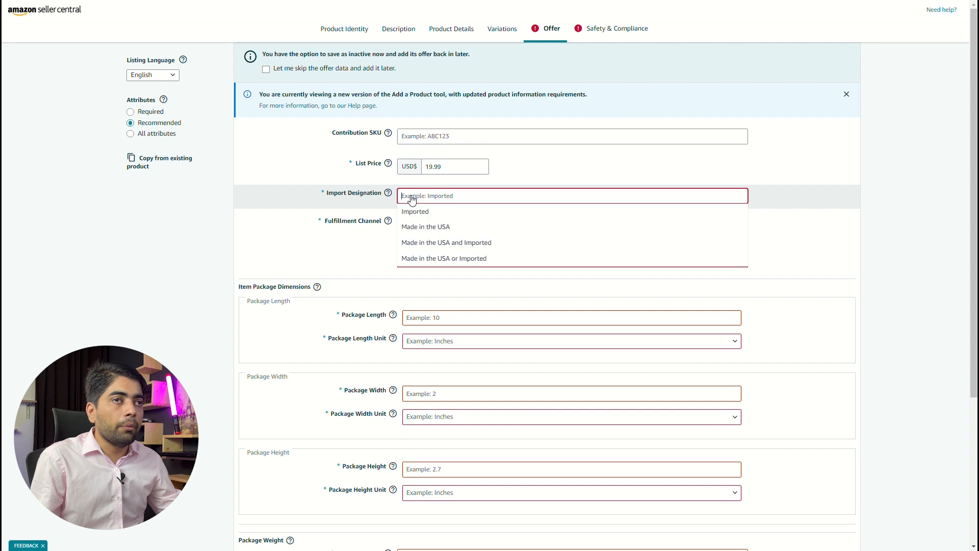
left_click(426, 231)
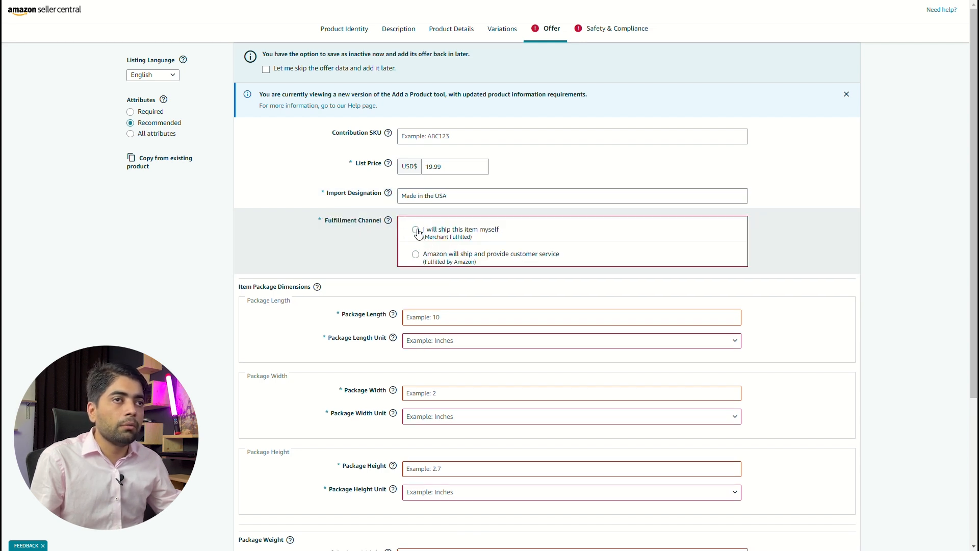
left_click(416, 230)
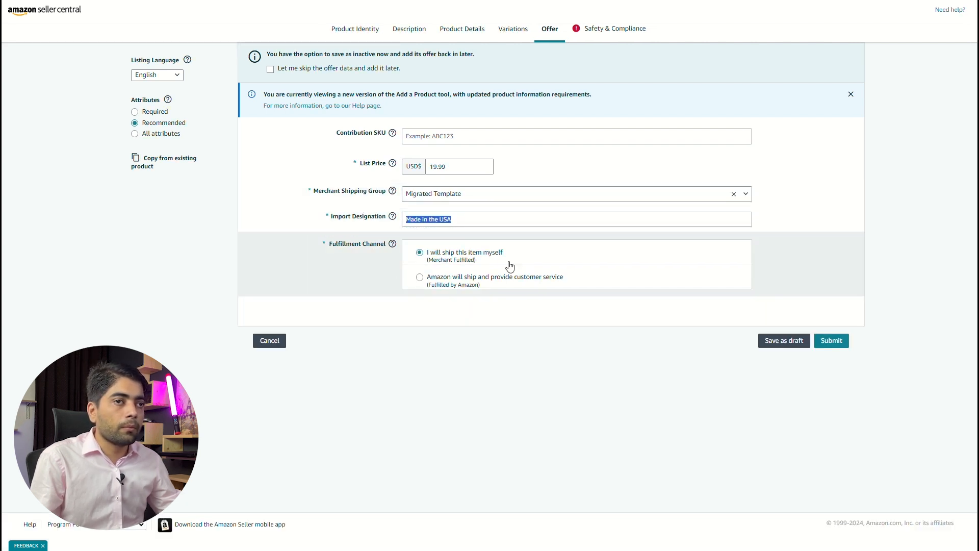
- In the safety and compliance details, set the country/region of origin to United States
left_click(605, 34)
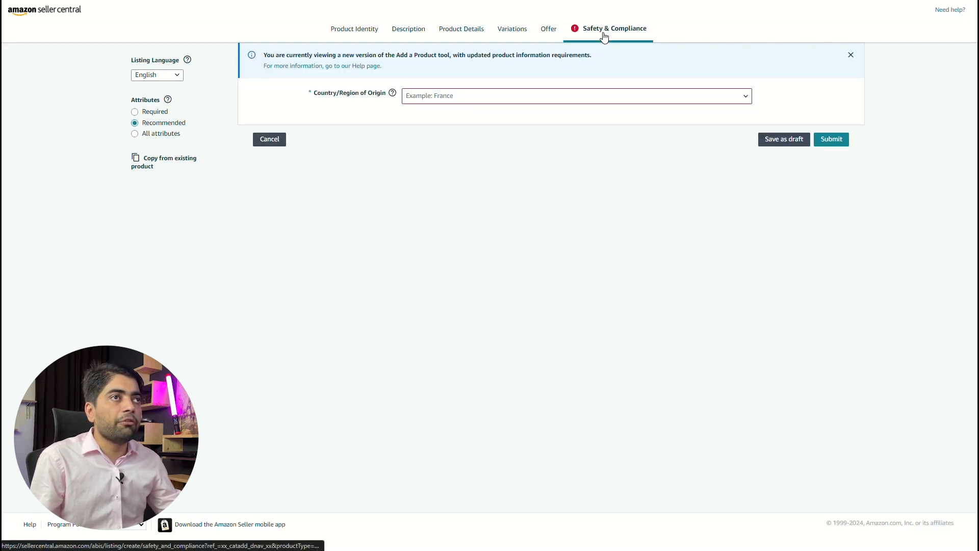
left_click(419, 98)
left_click(422, 101)
left_click(424, 99)
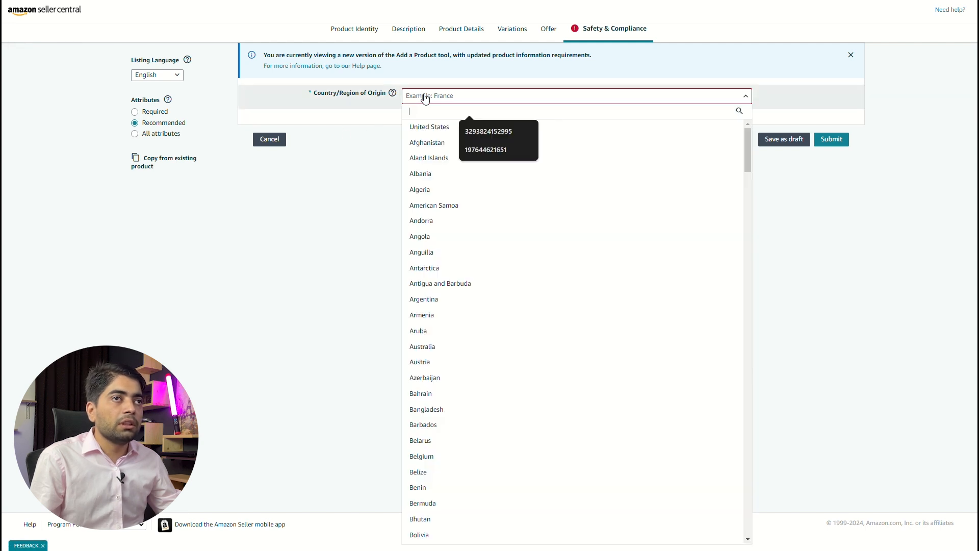
left_click(429, 129)
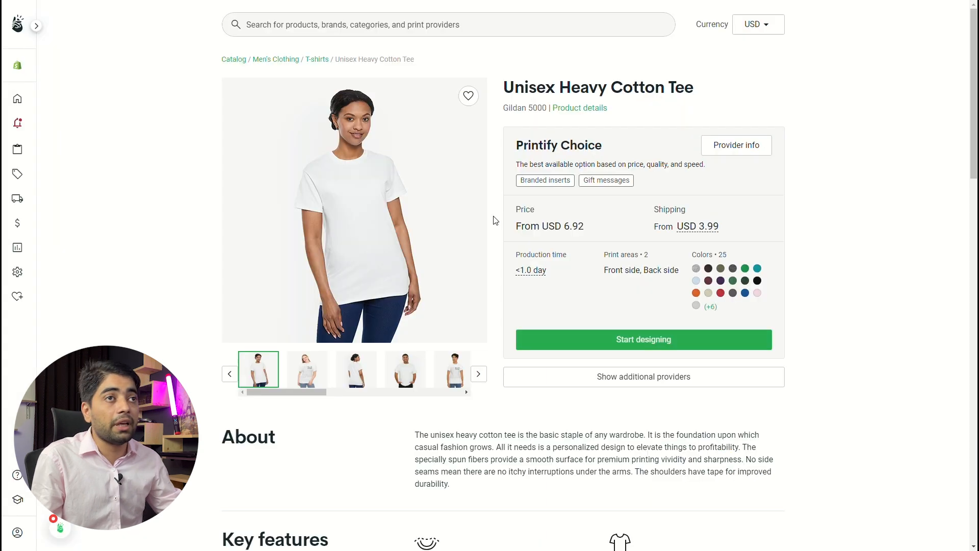
- In Printify, start designing the Gildan 5000 Unisex Heavy Cotton Tee and upload the Muscle Beach Venice artwork onto its front side
left_click(635, 340)
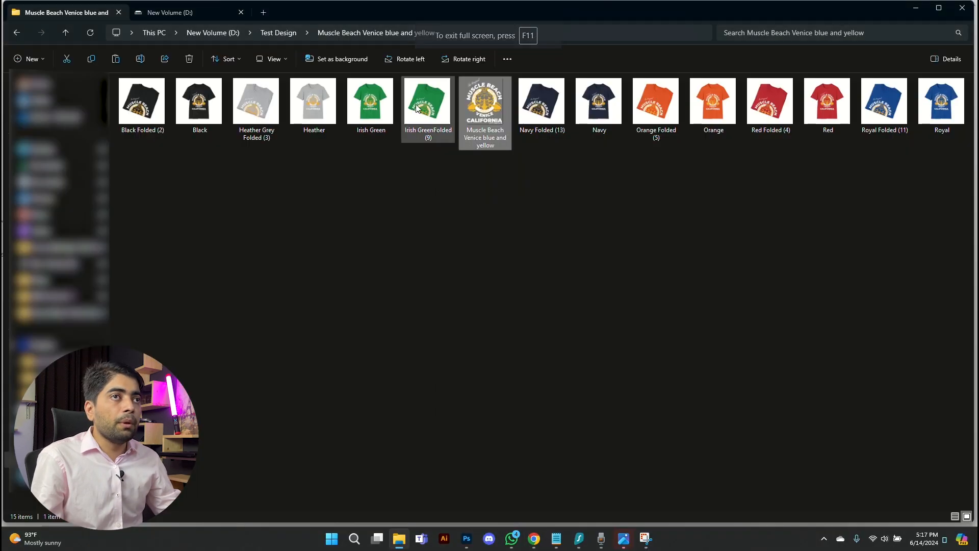
left_click_drag(485, 107, 481, 278)
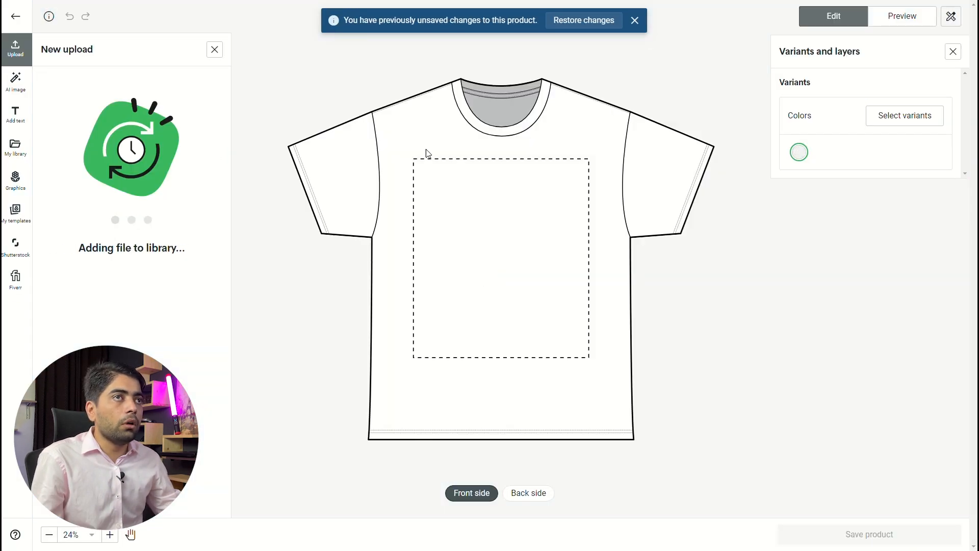
- Select Black as the tee's colour variant, deselect White, and return to the variants and layers
left_click(890, 118)
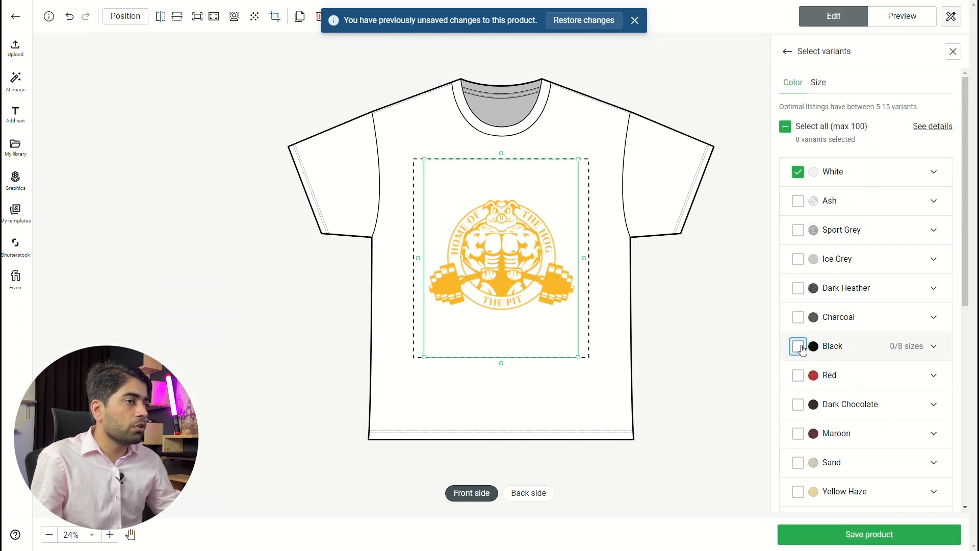
left_click(798, 346)
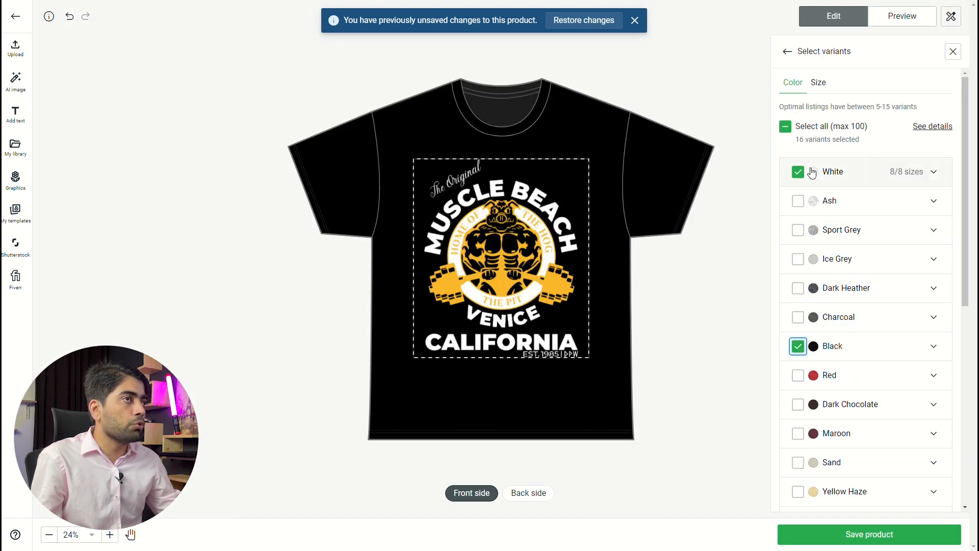
left_click(798, 173)
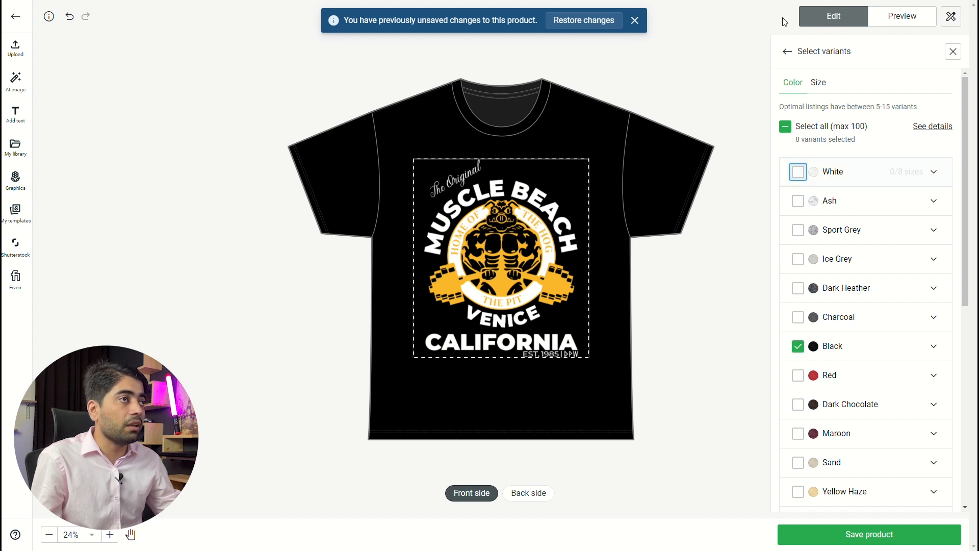
double_click(786, 51)
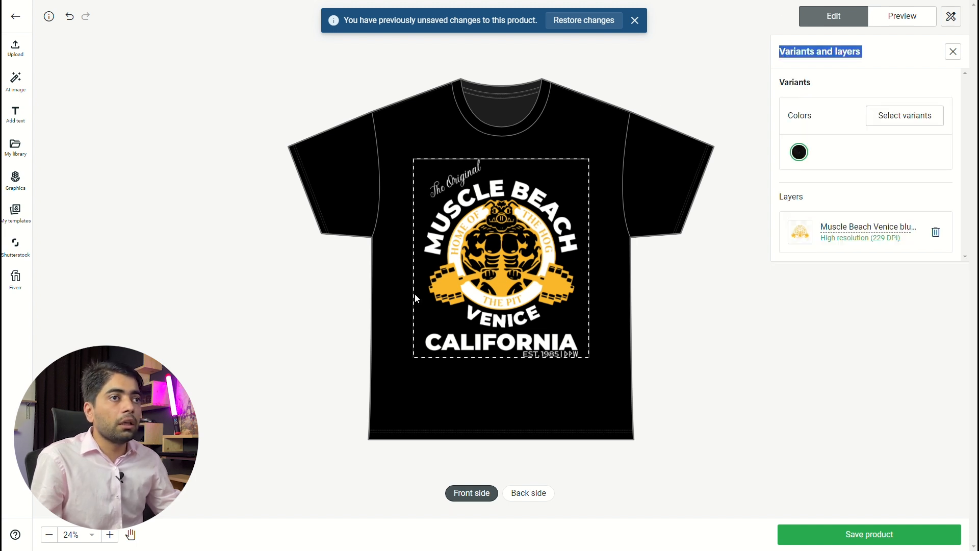
- Preview the black heavy cotton tee's front mockup and compare it with the navy shirt mockup of the earlier product
left_click(901, 20)
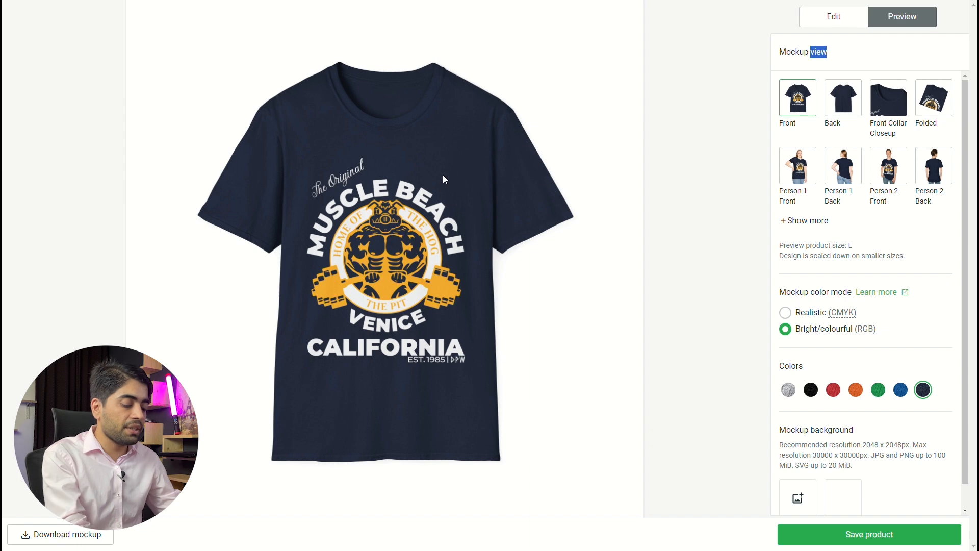
key("F11")
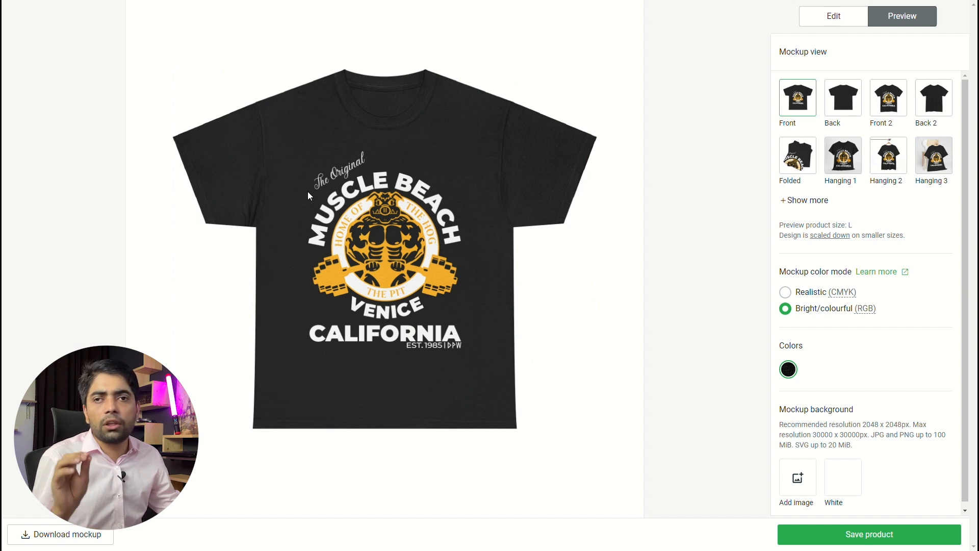
key("alt+Tab")
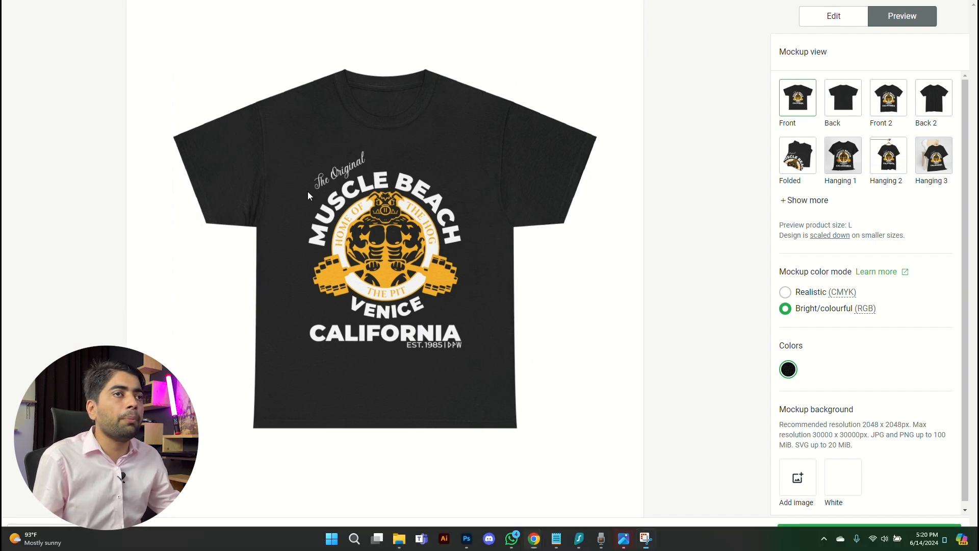